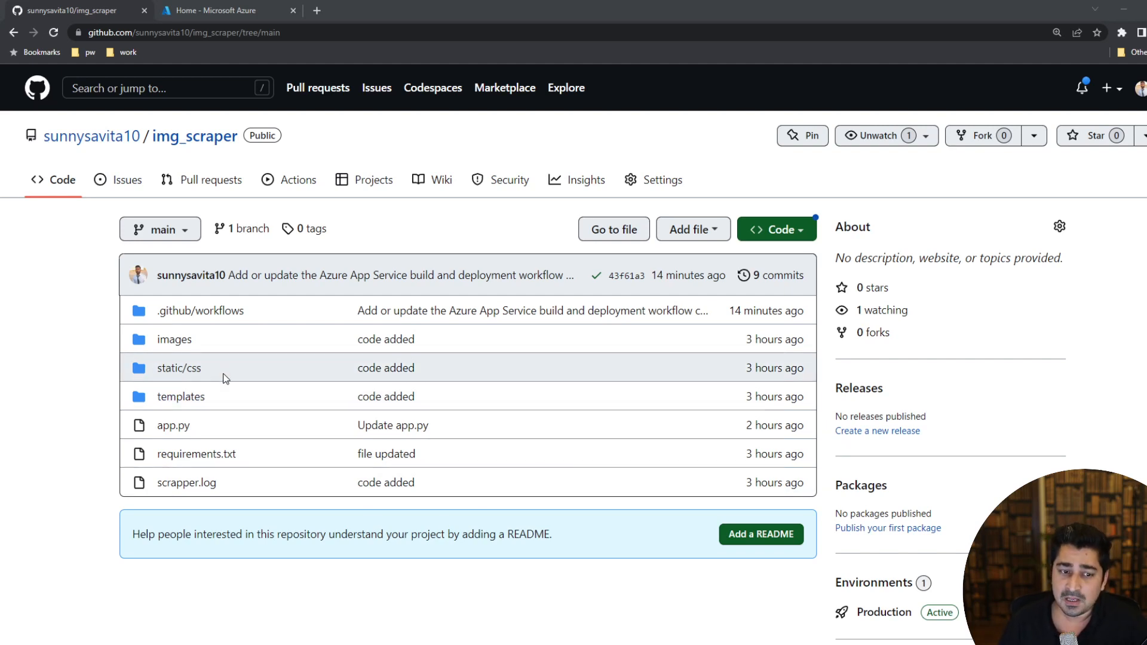
{"action": "left_click_drag", "start_coordinate": [94, 312], "coordinate": [705, 500]}
{"action": "left_click", "coordinate": [681, 507]}
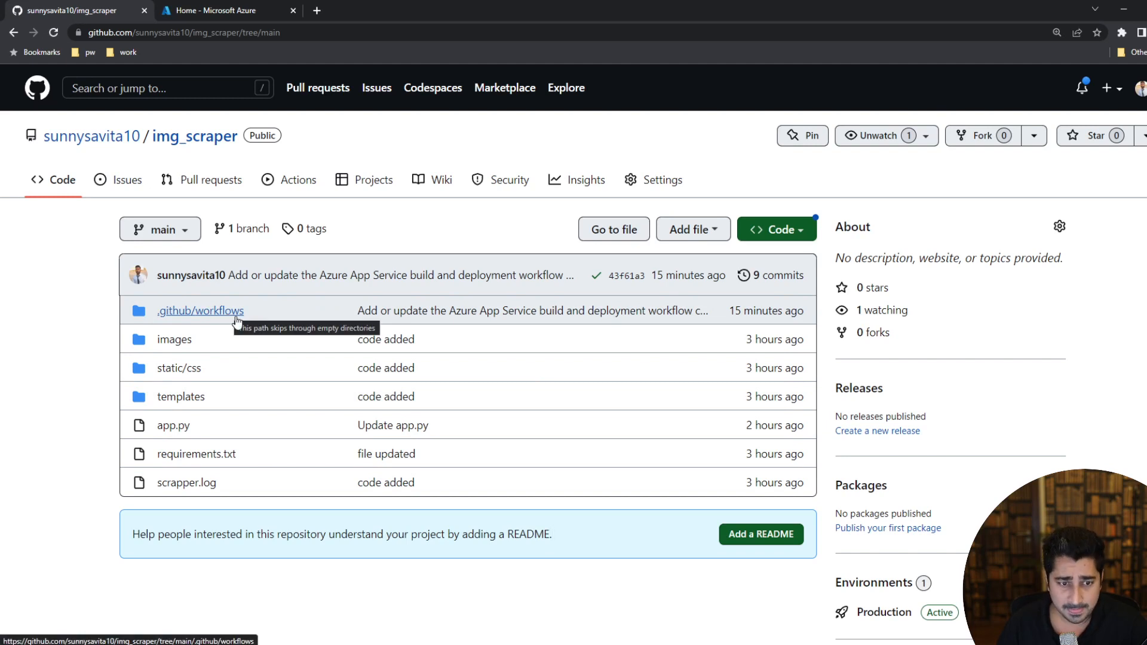
Delete the .github/workflows directory from the img_scraper repository and commit the deletion directly to the main branch.
{"action": "left_click", "coordinate": [201, 316]}
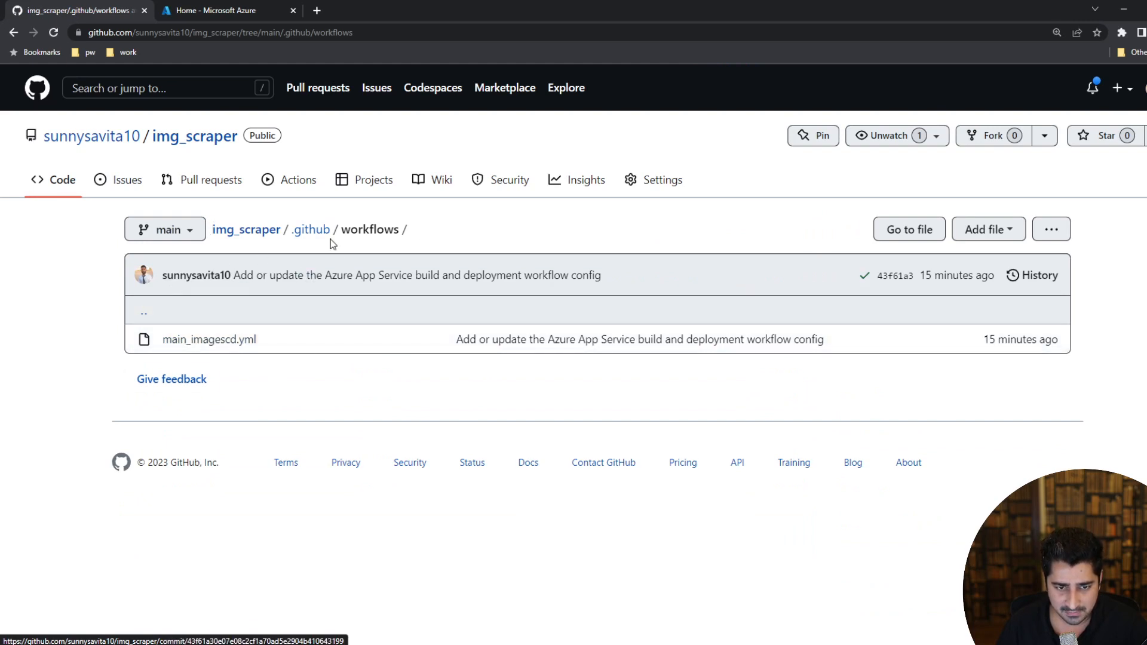
{"action": "left_click", "coordinate": [1052, 234]}
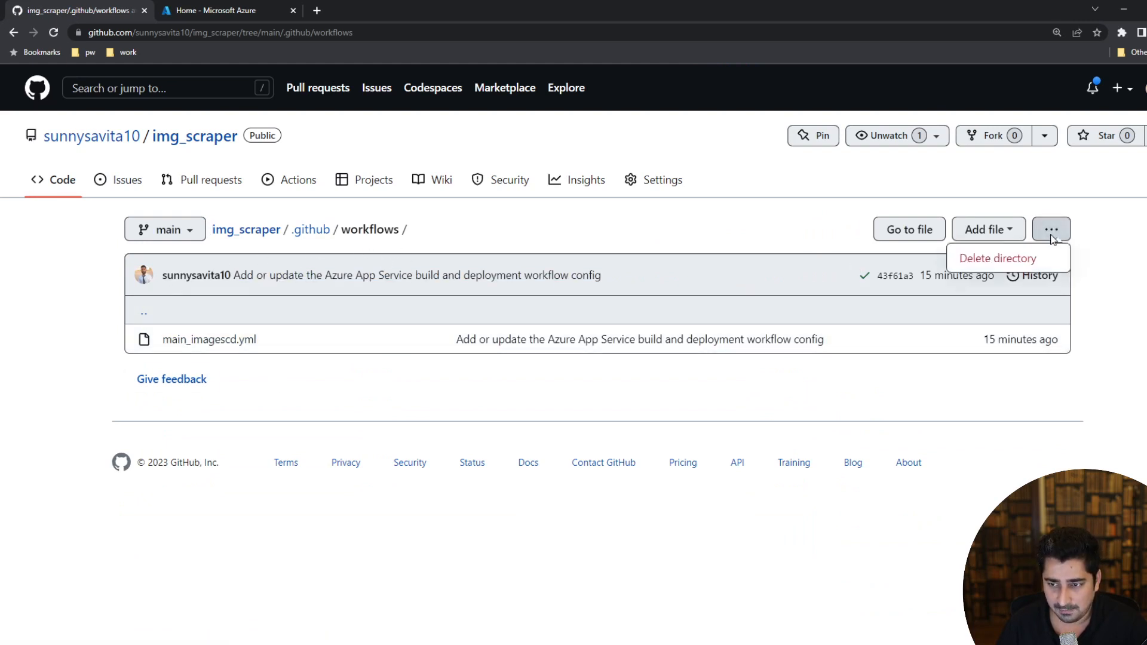
{"action": "left_click", "coordinate": [1003, 259]}
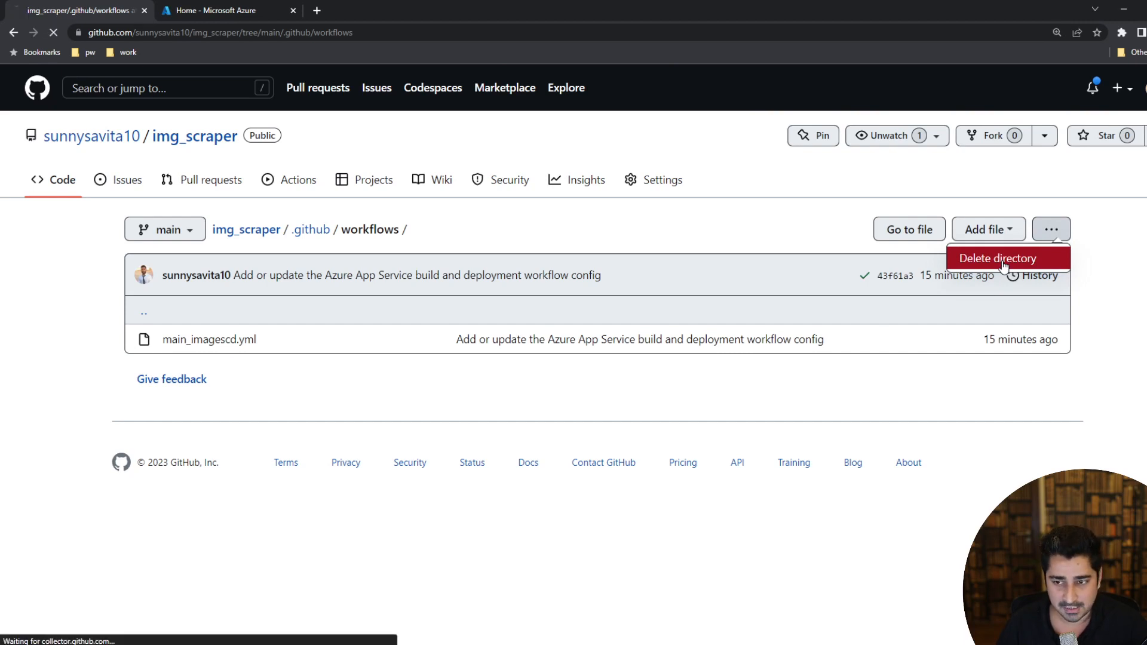
{"action": "scroll", "coordinate": [418, 358], "scroll_direction": "down", "scroll_amount": 2}
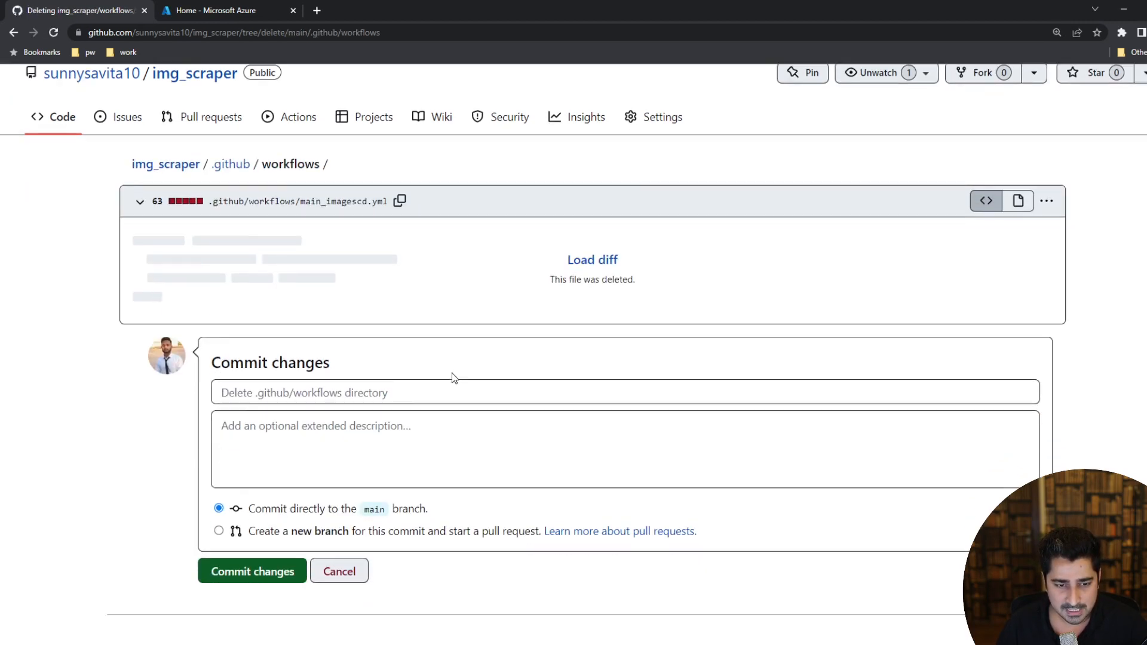
{"action": "left_click", "coordinate": [250, 522]}
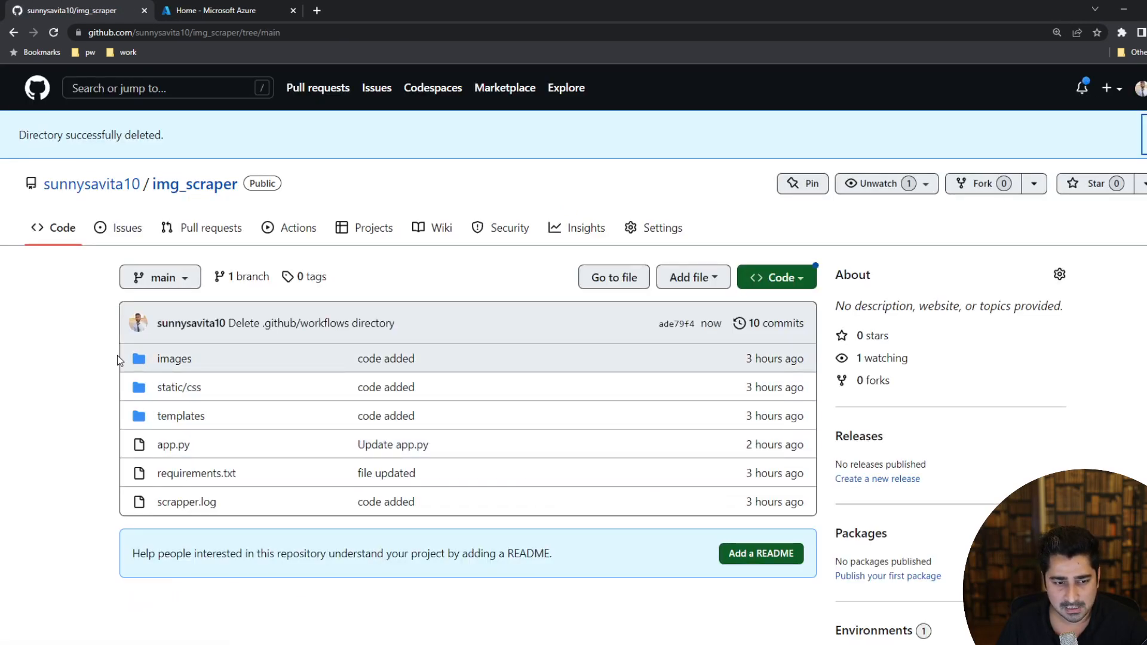
{"action": "left_click_drag", "start_coordinate": [118, 360], "coordinate": [690, 509]}
{"action": "left_click_drag", "start_coordinate": [808, 506], "coordinate": [739, 514]}
{"action": "left_click", "coordinate": [106, 363]}
{"action": "left_click", "coordinate": [635, 518]}
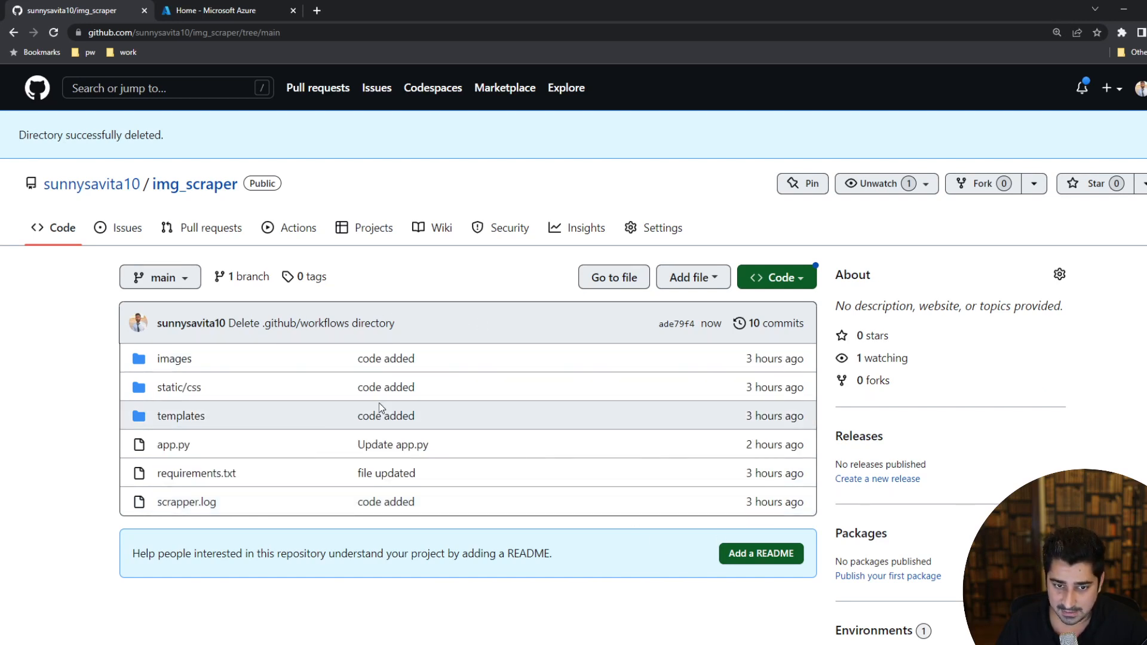
Search Google for "azure login", open the Microsoft Azure portal from the portal.azure.com result, and close the search results.
{"action": "left_click", "coordinate": [314, 10]}
{"action": "type", "text": "google.com"}
{"action": "key", "text": "Return"}
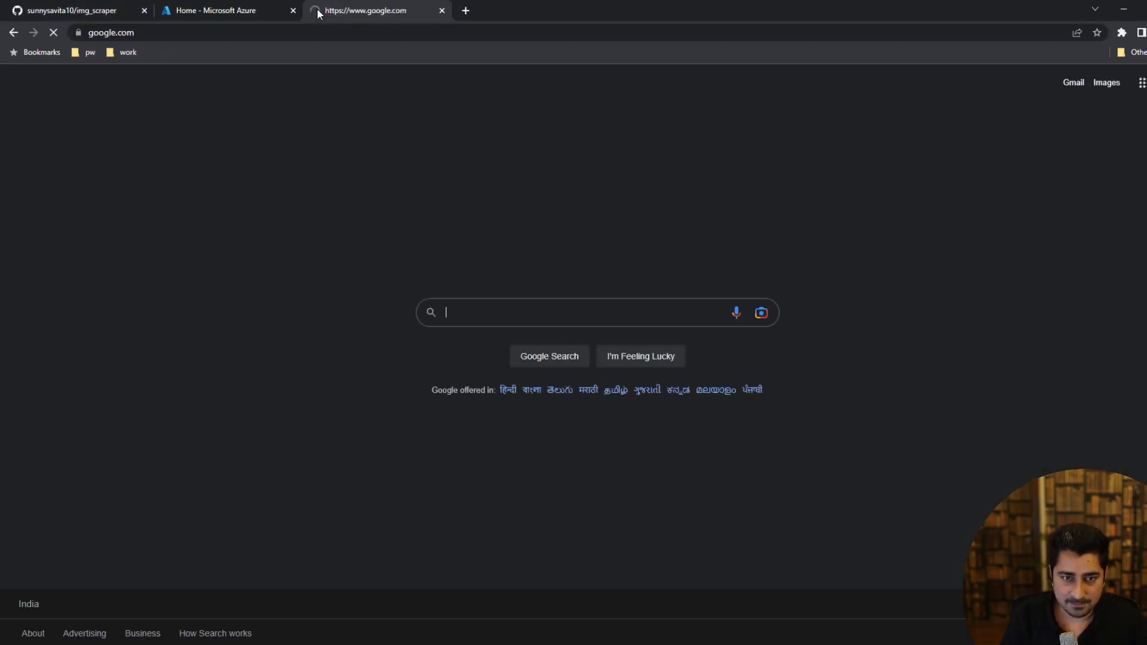
{"action": "type", "text": "azure login"}
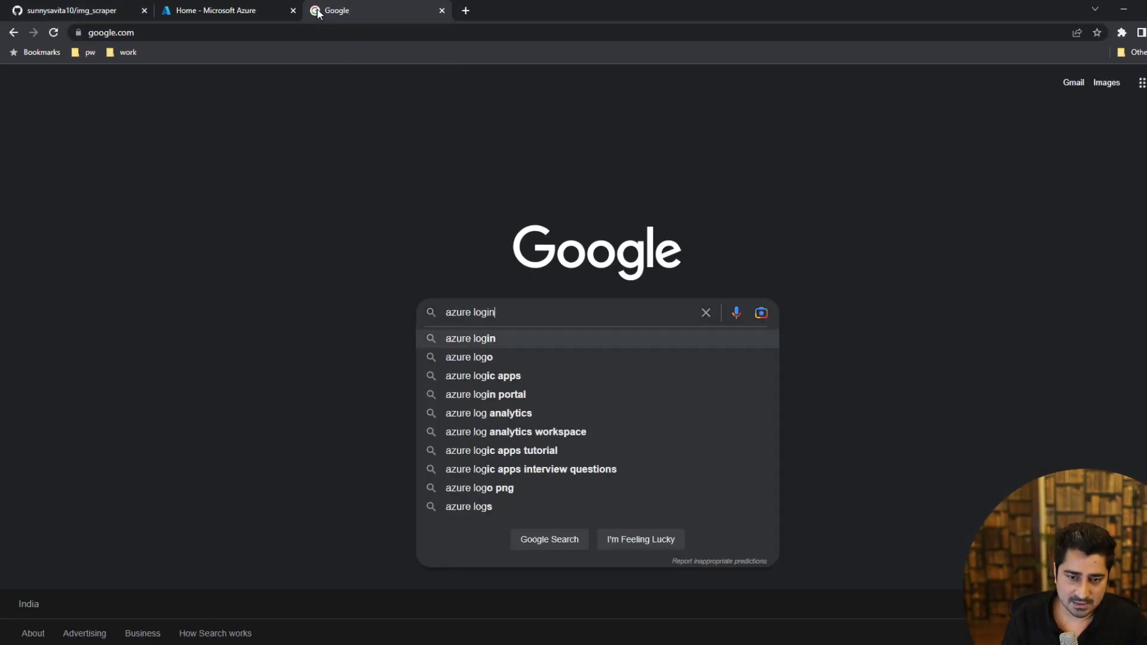
{"action": "key", "text": "Return"}
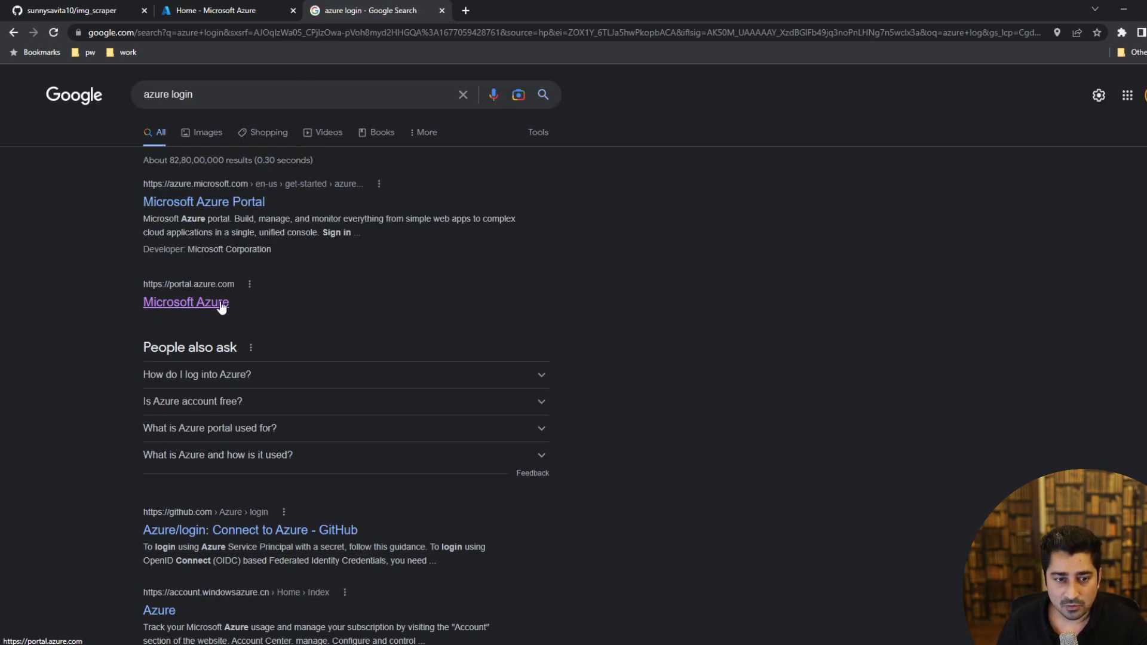
{"action": "left_click", "coordinate": [190, 308]}
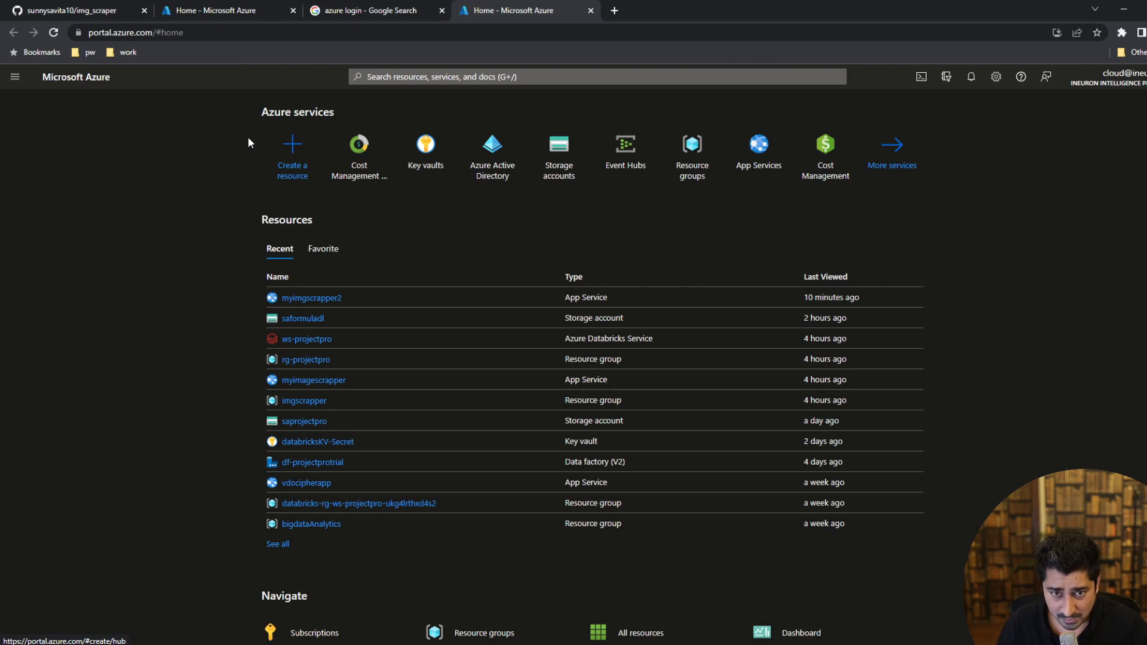
{"action": "left_click", "coordinate": [442, 10]}
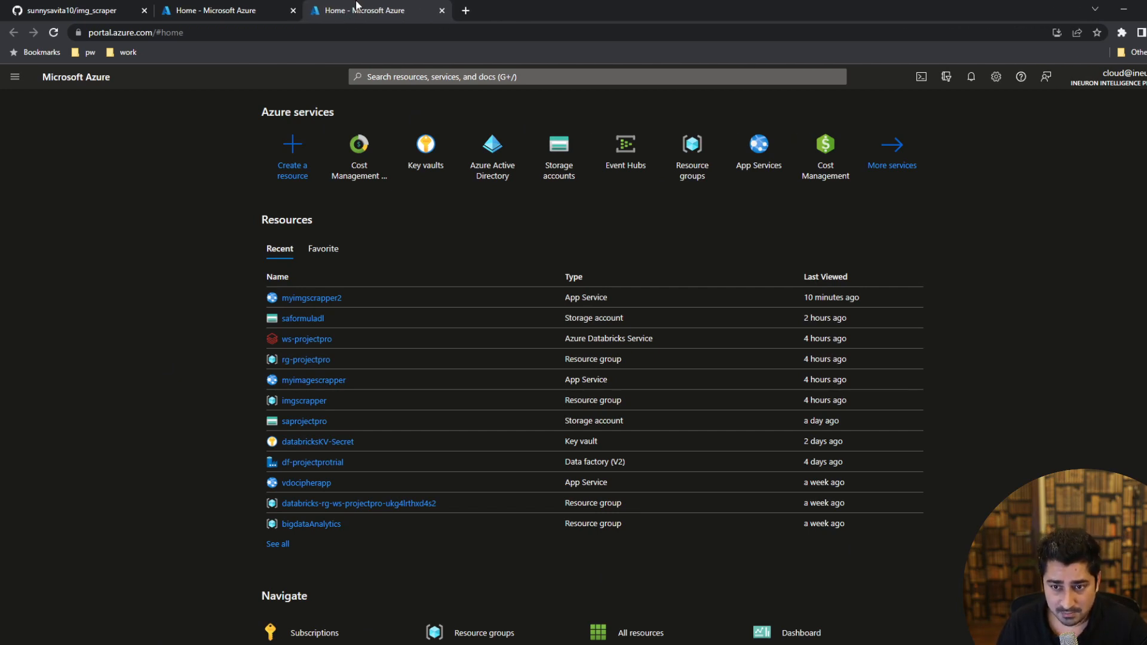
{"action": "left_click_drag", "start_coordinate": [261, 111], "coordinate": [366, 119]}
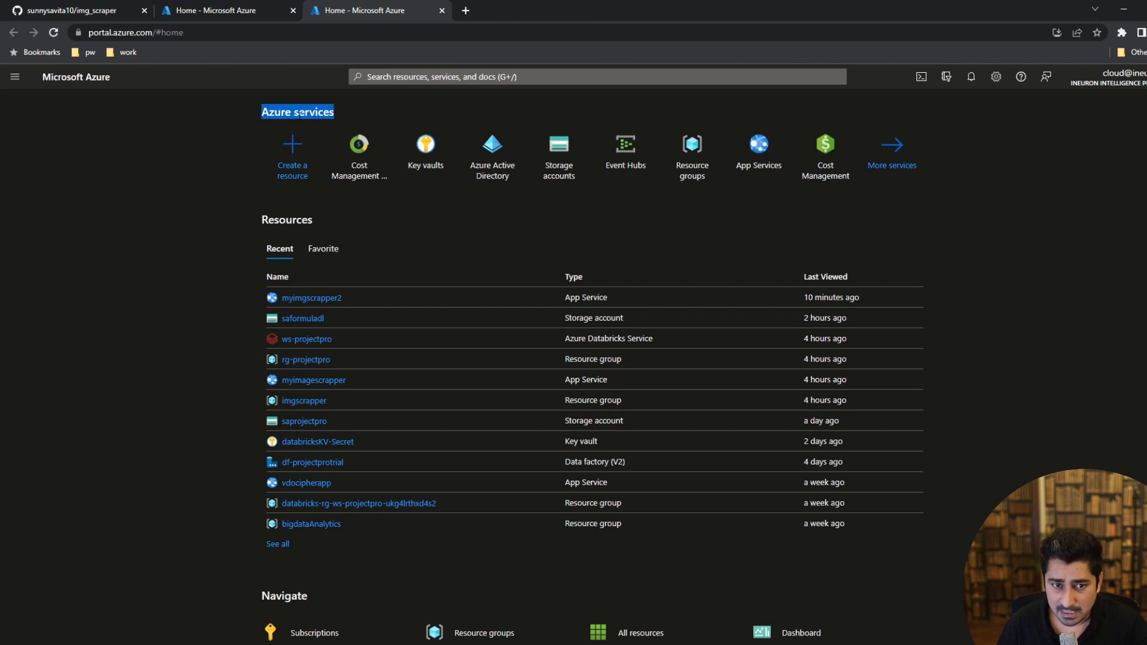
{"action": "triple_click", "coordinate": [319, 111]}
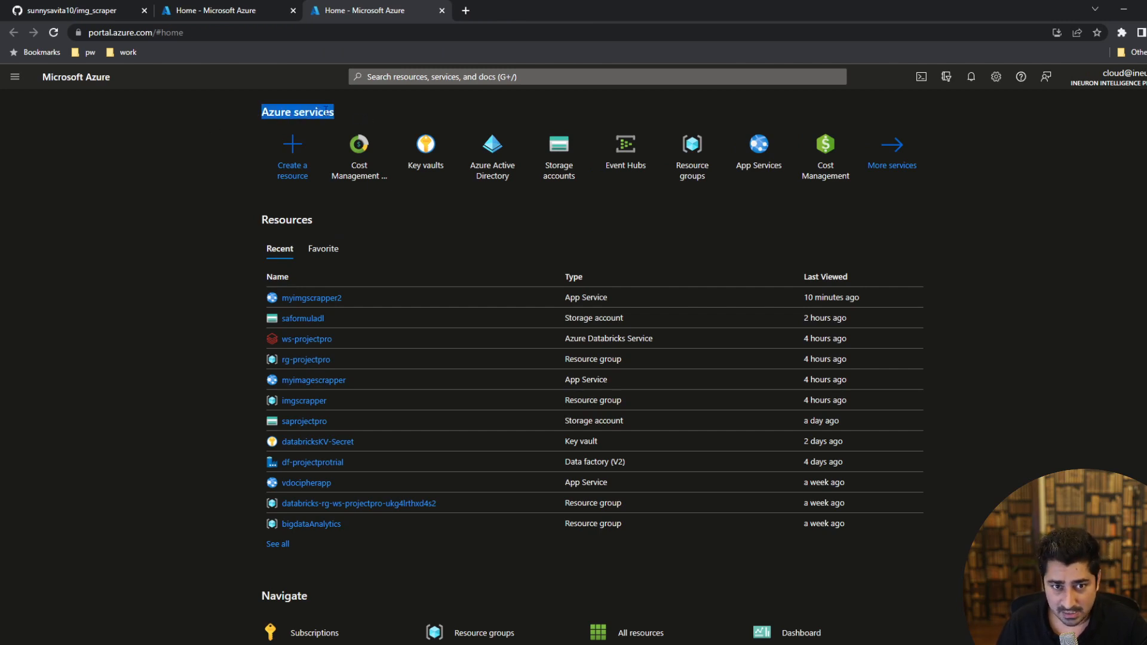
{"action": "triple_click", "coordinate": [325, 112]}
{"action": "left_click", "coordinate": [361, 112]}
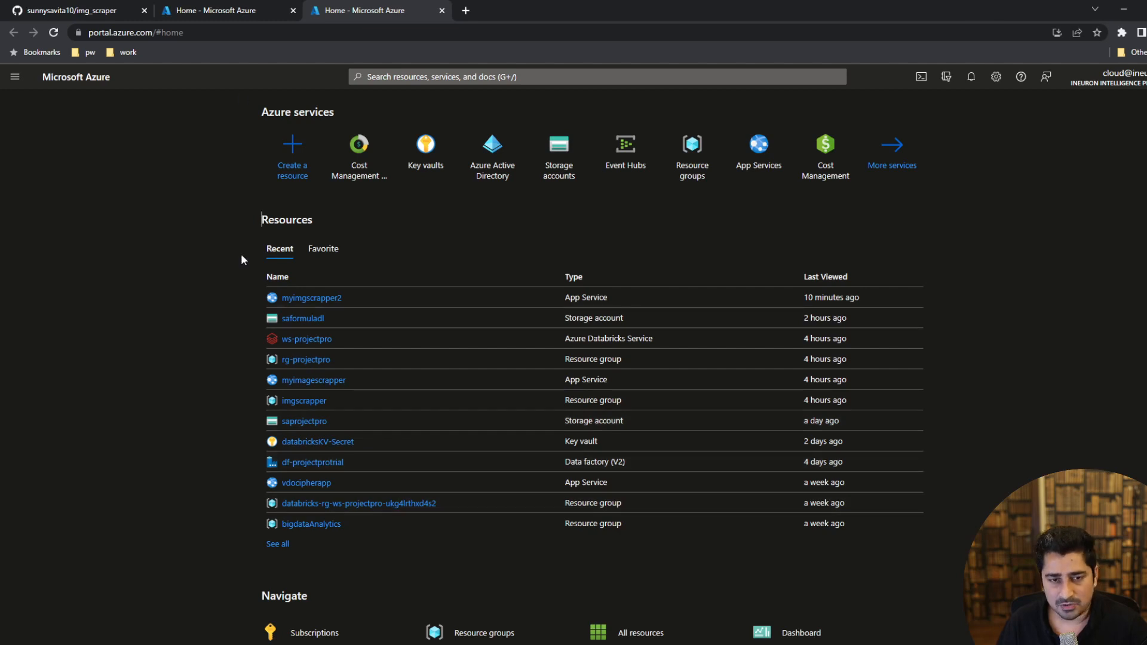
{"action": "left_click_drag", "start_coordinate": [262, 112], "coordinate": [334, 113]}
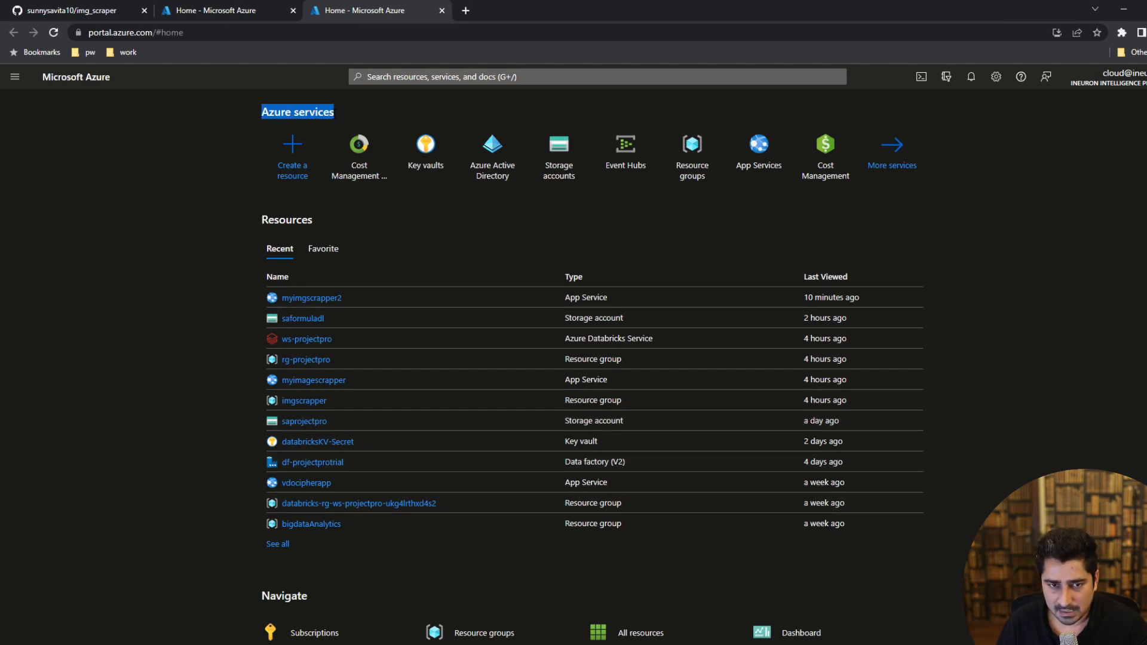
{"action": "left_click", "coordinate": [331, 115]}
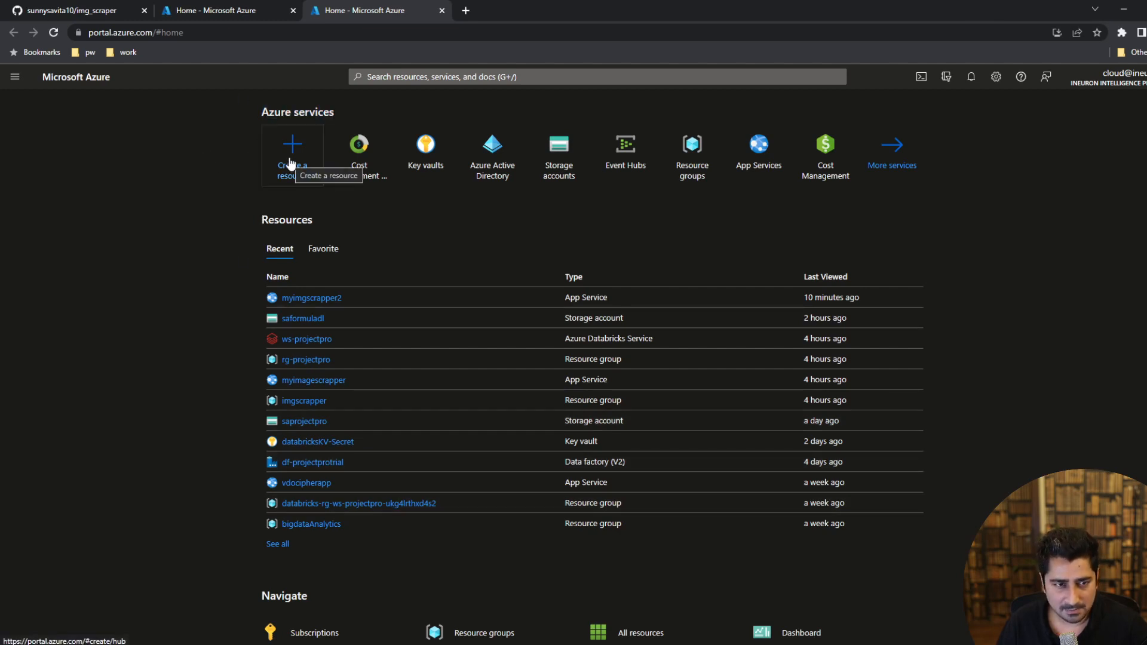
{"action": "left_click", "coordinate": [198, 33]}
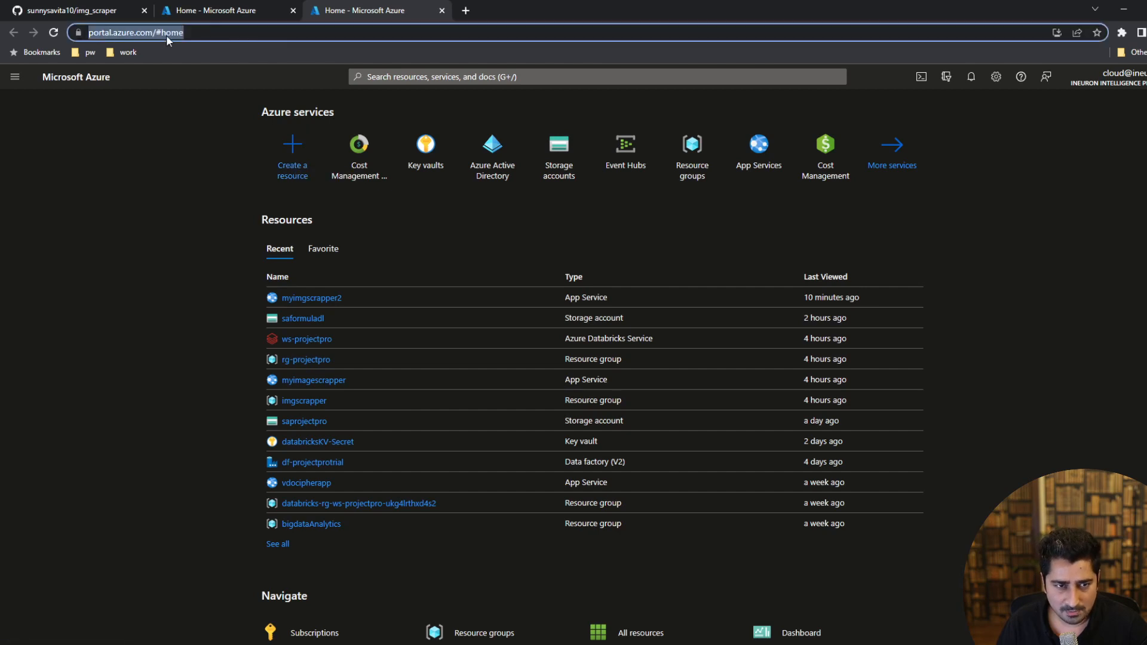
{"action": "double_click", "coordinate": [200, 32]}
{"action": "left_click", "coordinate": [185, 146]}
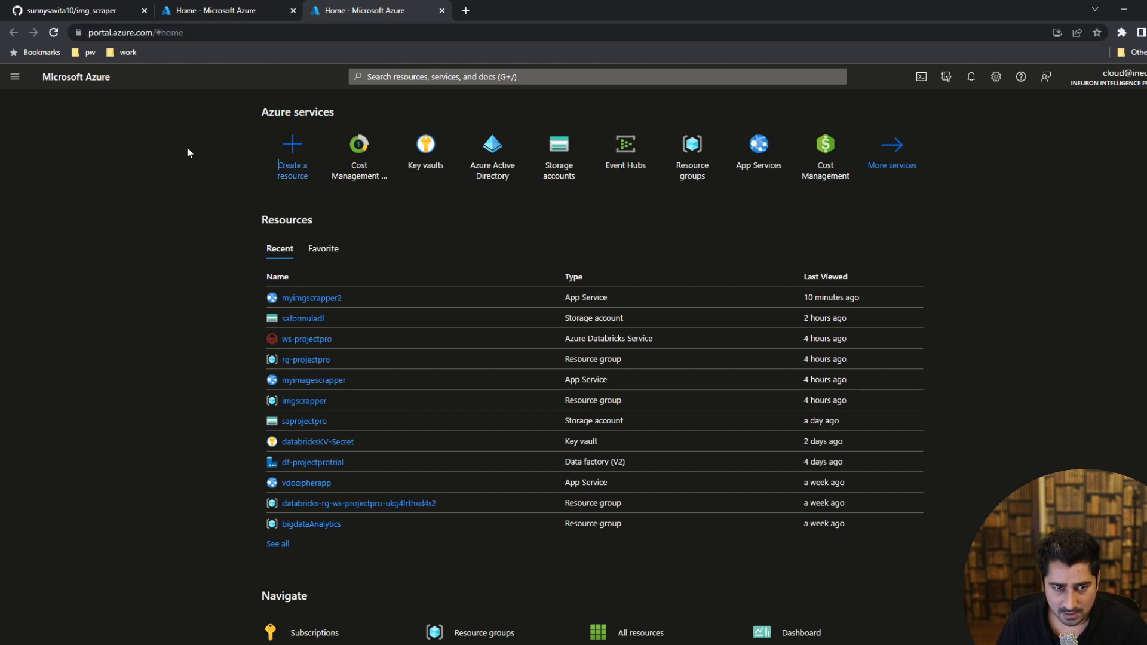
Find "web app" among the resources that can be created and start creating Microsoft's Web App.
{"action": "left_click", "coordinate": [288, 151]}
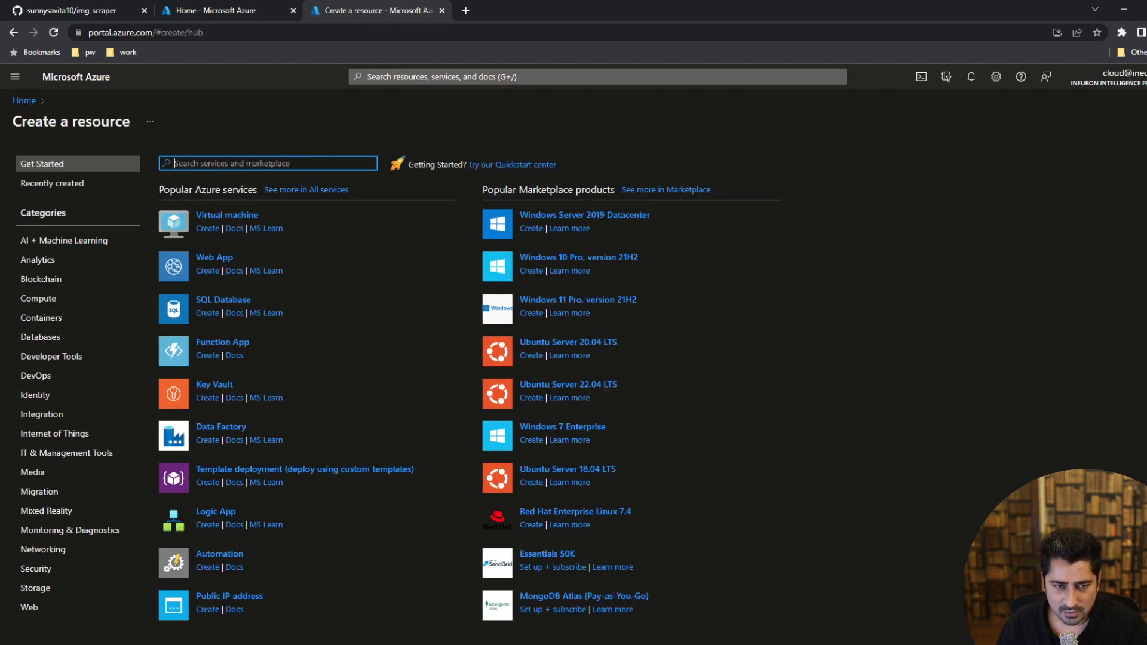
{"action": "type", "text": "we"}
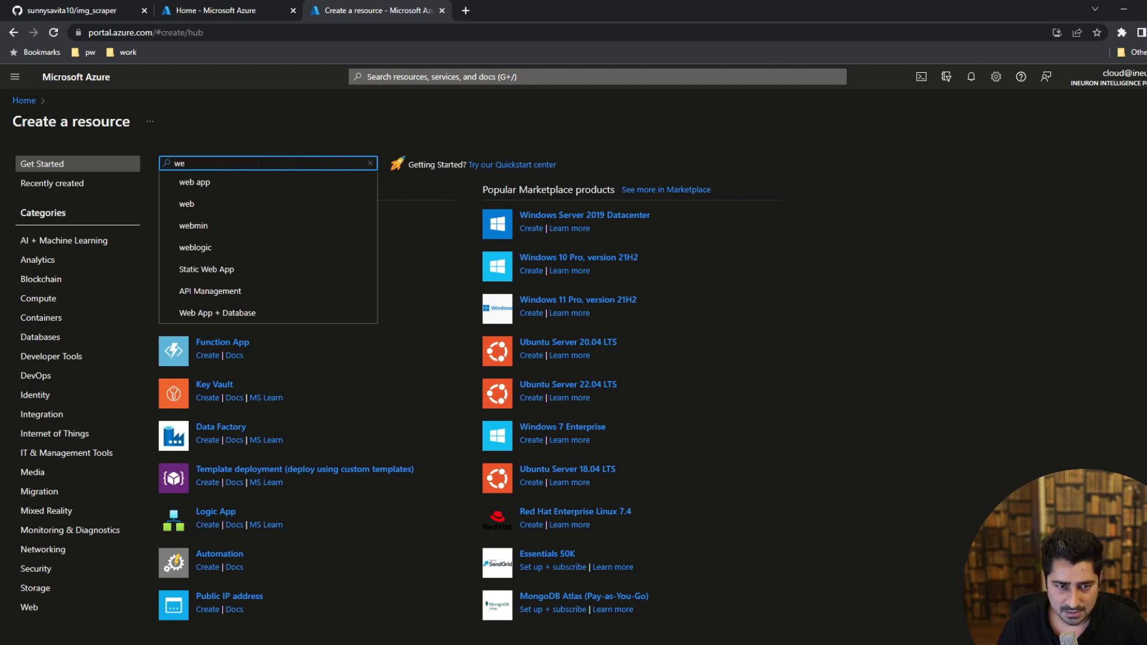
{"action": "left_click", "coordinate": [217, 186]}
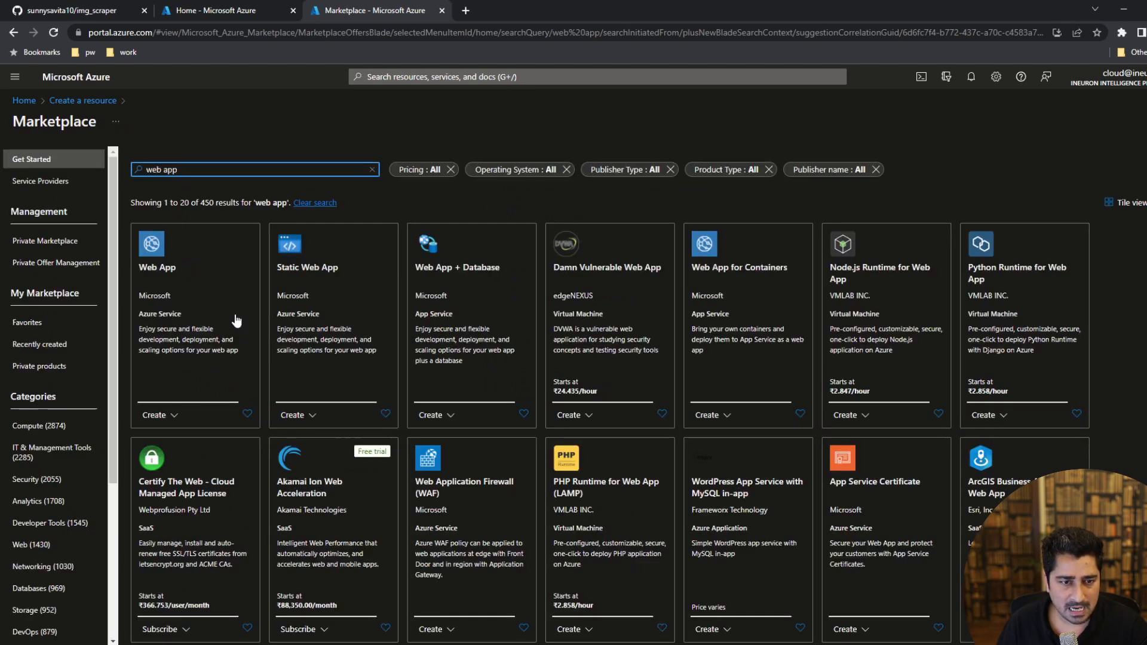
{"action": "key", "text": "ctrl+plus"}
{"action": "key", "text": "ctrl+plus"}
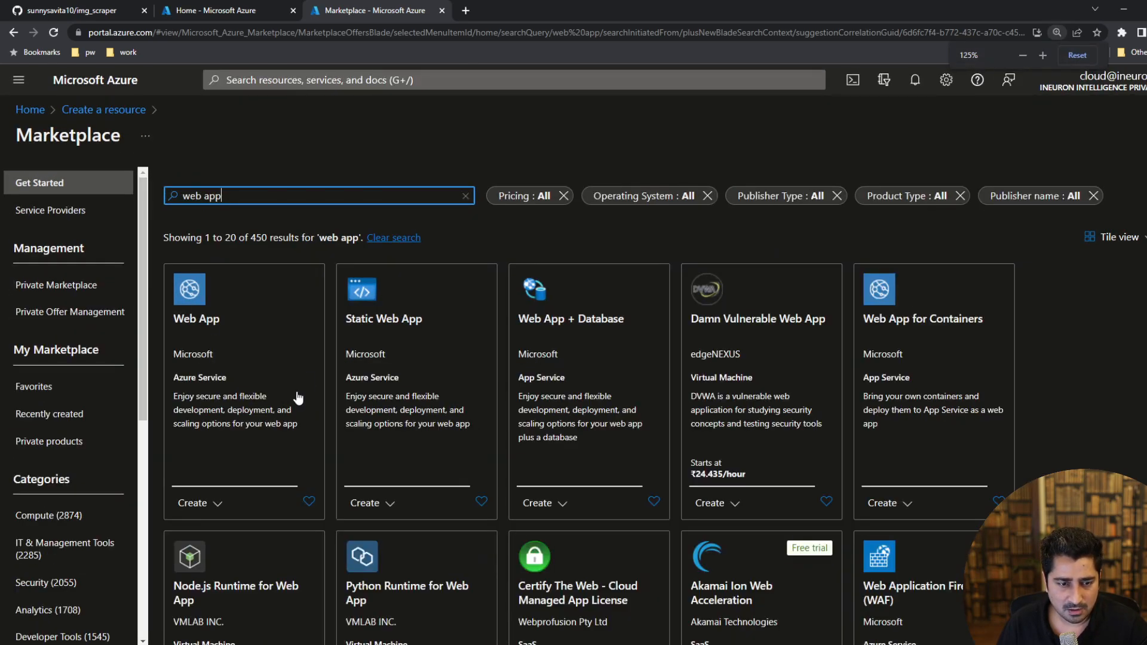
{"action": "left_click", "coordinate": [249, 331]}
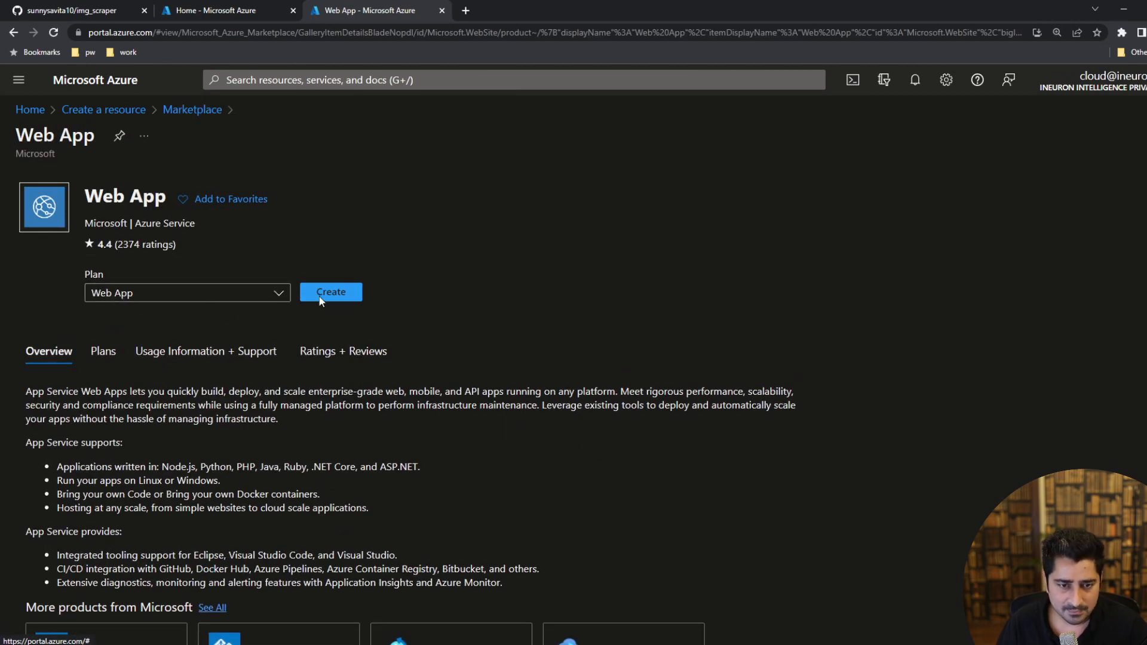
{"action": "left_click", "coordinate": [330, 293]}
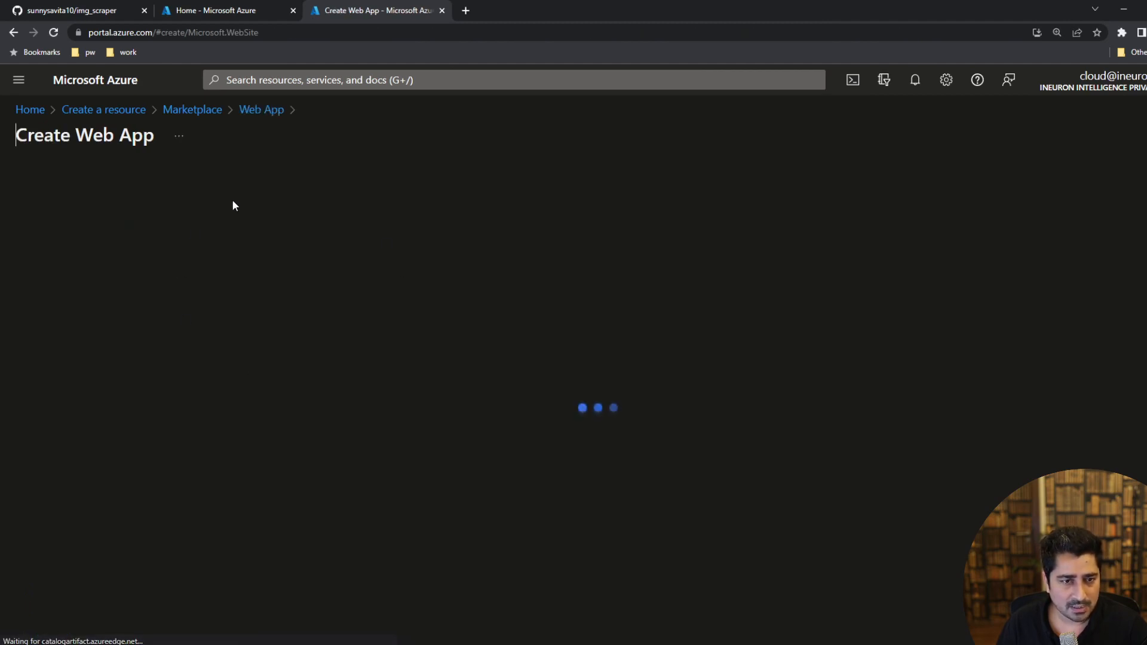
Create a new resource group named pw_hindi_image_dep for the web app.
{"action": "scroll", "coordinate": [338, 245], "scroll_direction": "down", "scroll_amount": 2}
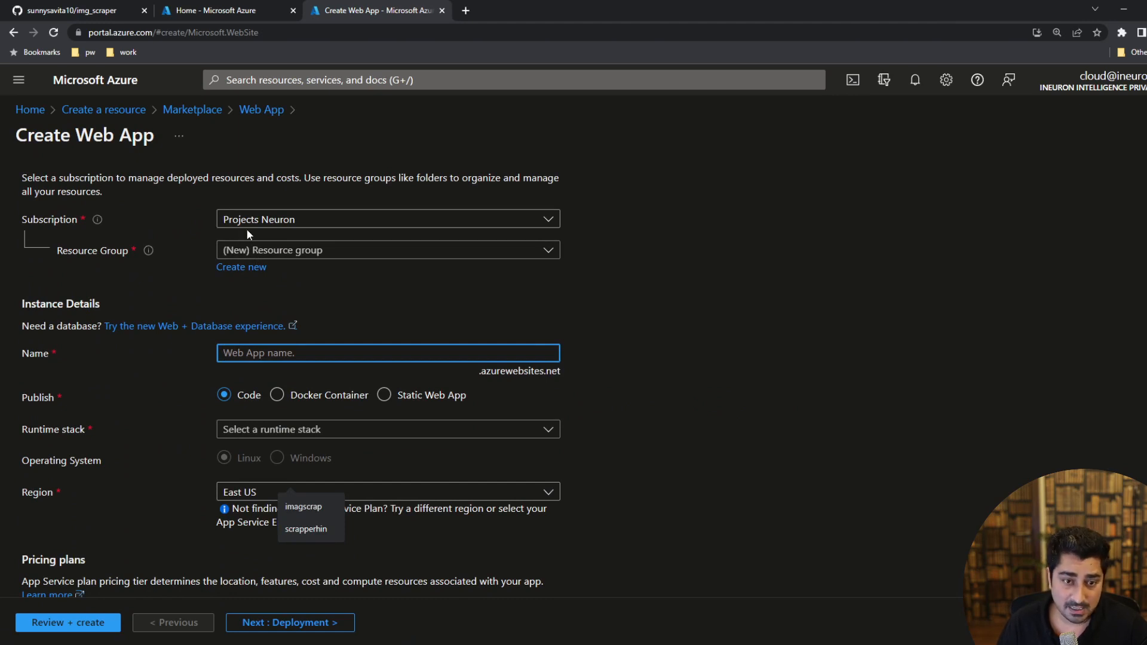
{"action": "left_click", "coordinate": [239, 273]}
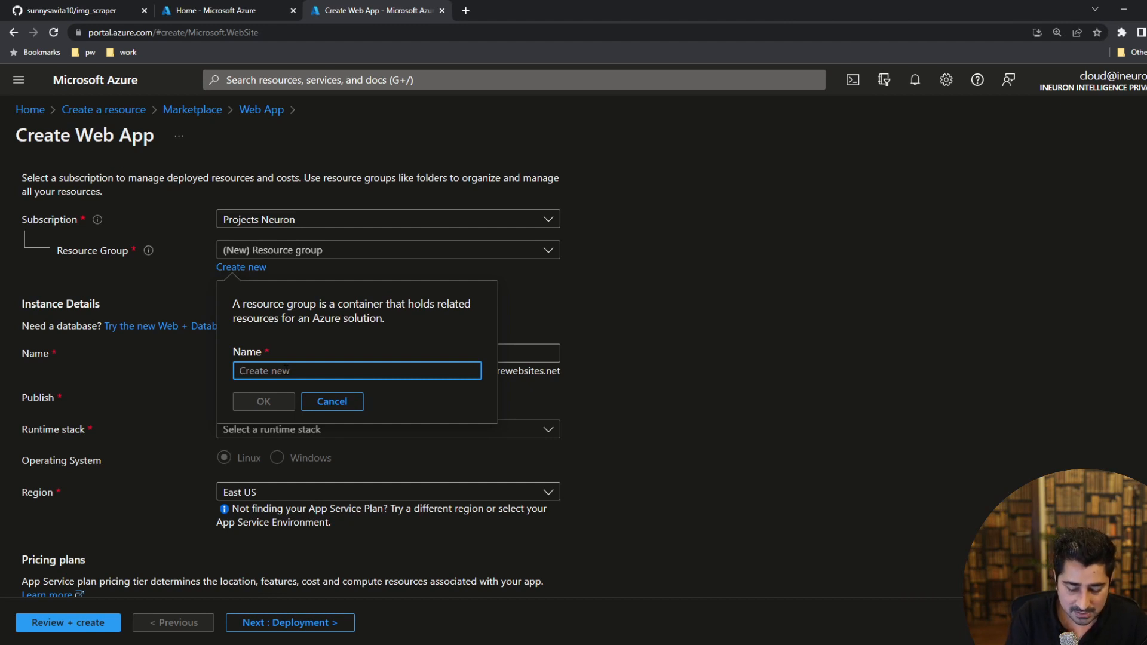
{"action": "type", "text": "pw_hindi"}
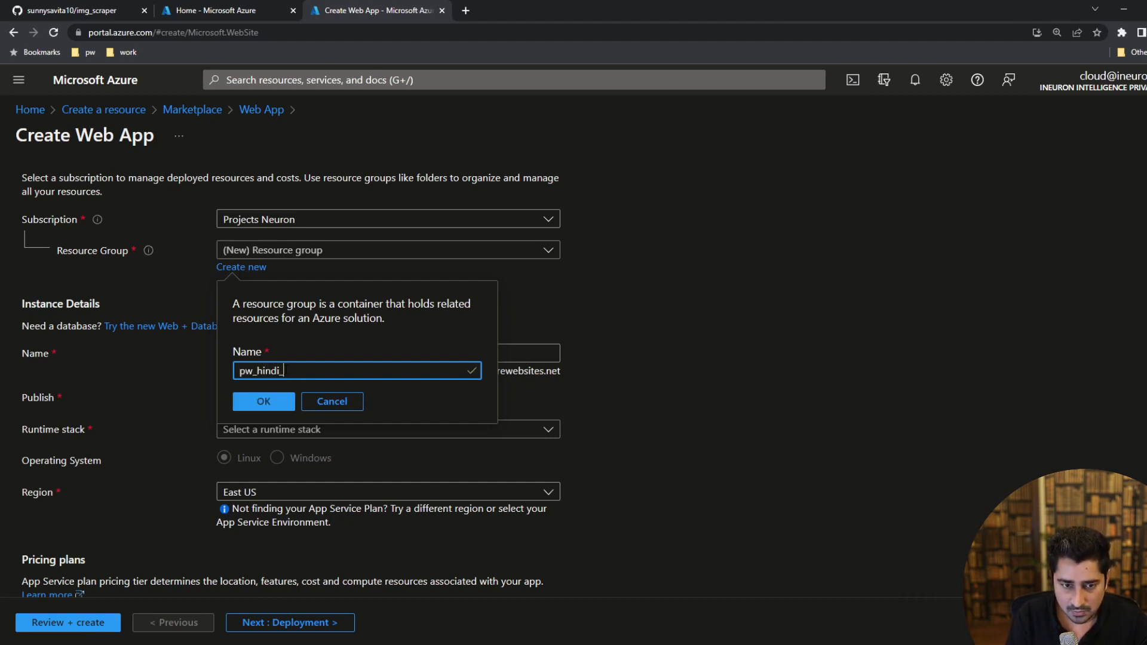
{"action": "type", "text": "_image"}
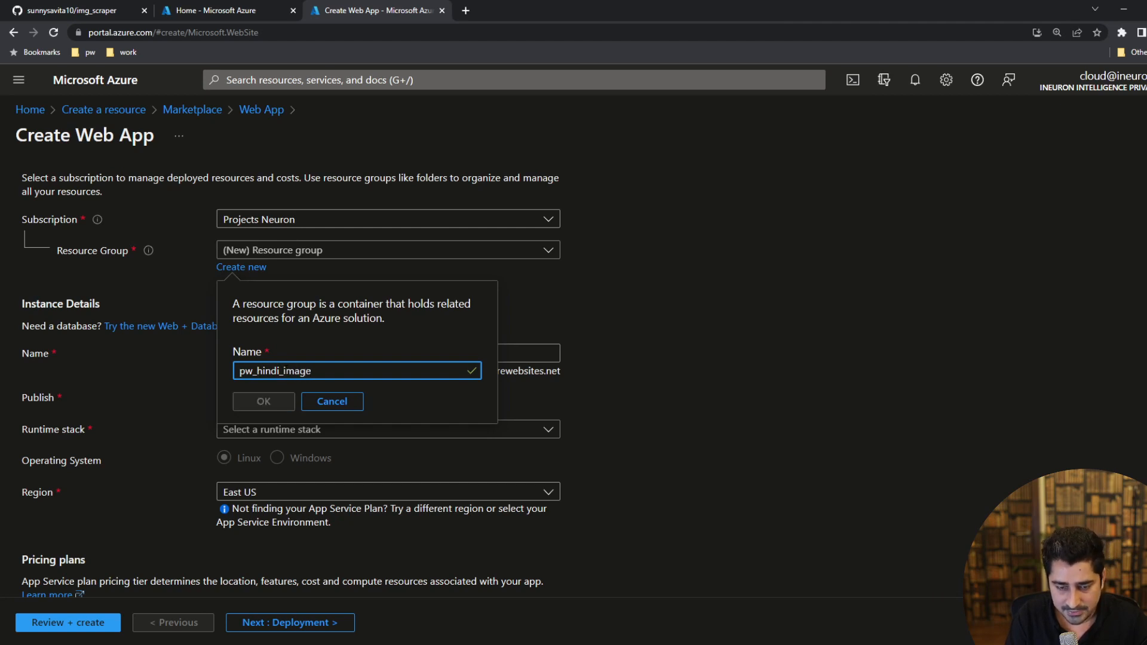
{"action": "type", "text": "_dep"}
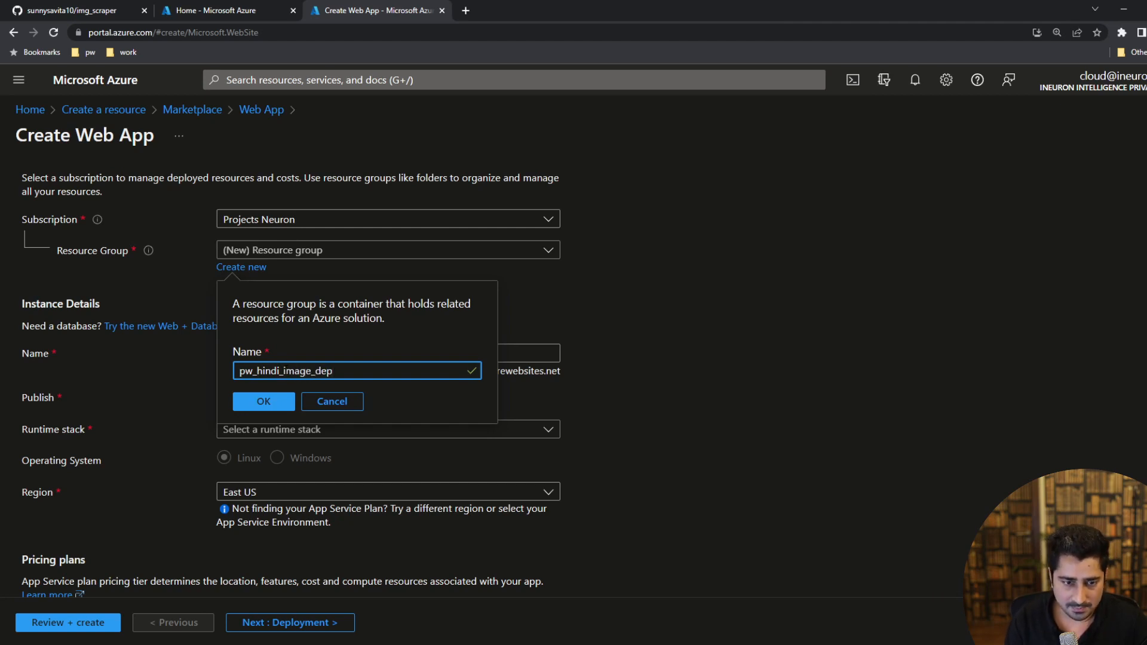
{"action": "left_click", "coordinate": [258, 401]}
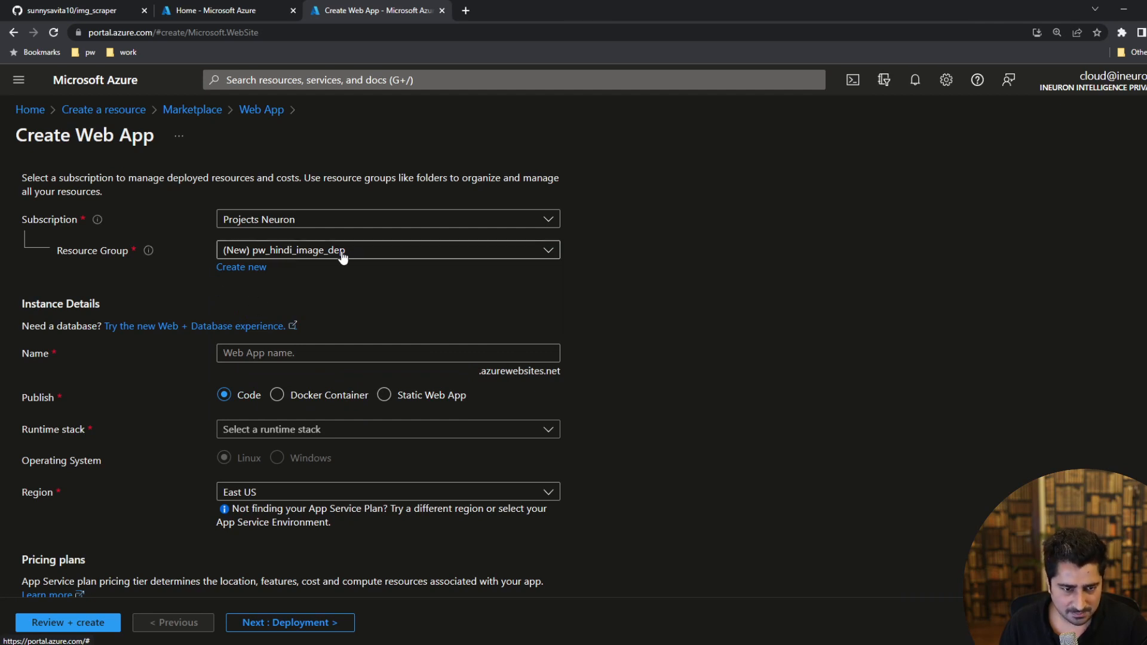
Name the new web app pwhindiimagescrap.
{"action": "left_click", "coordinate": [270, 356]}
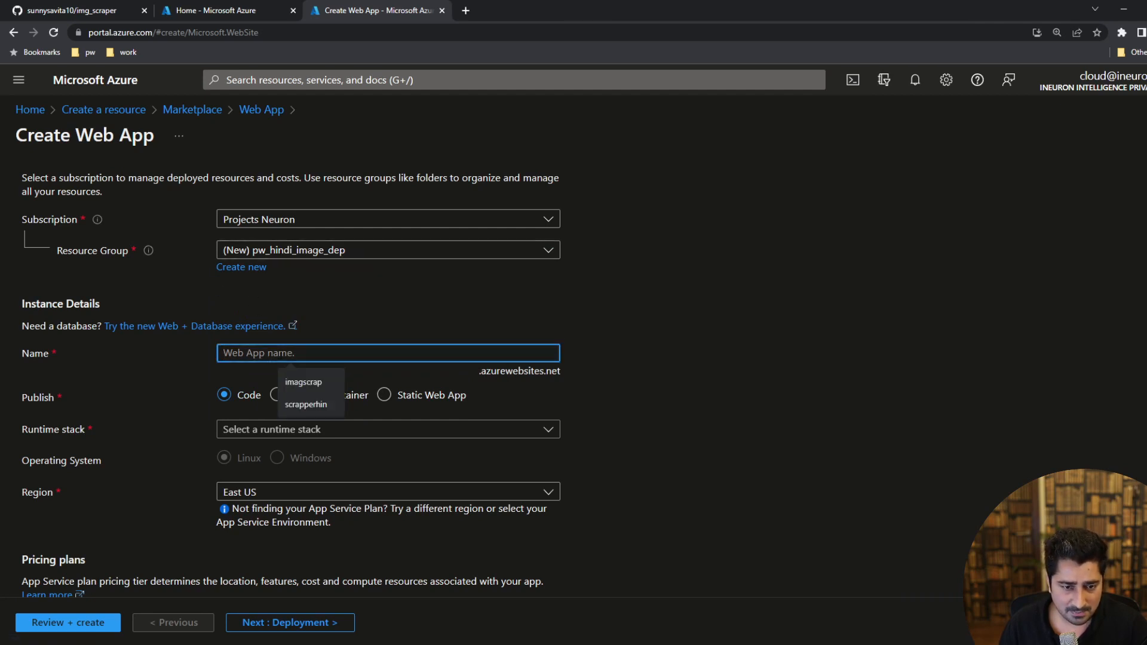
{"action": "type", "text": "pw"}
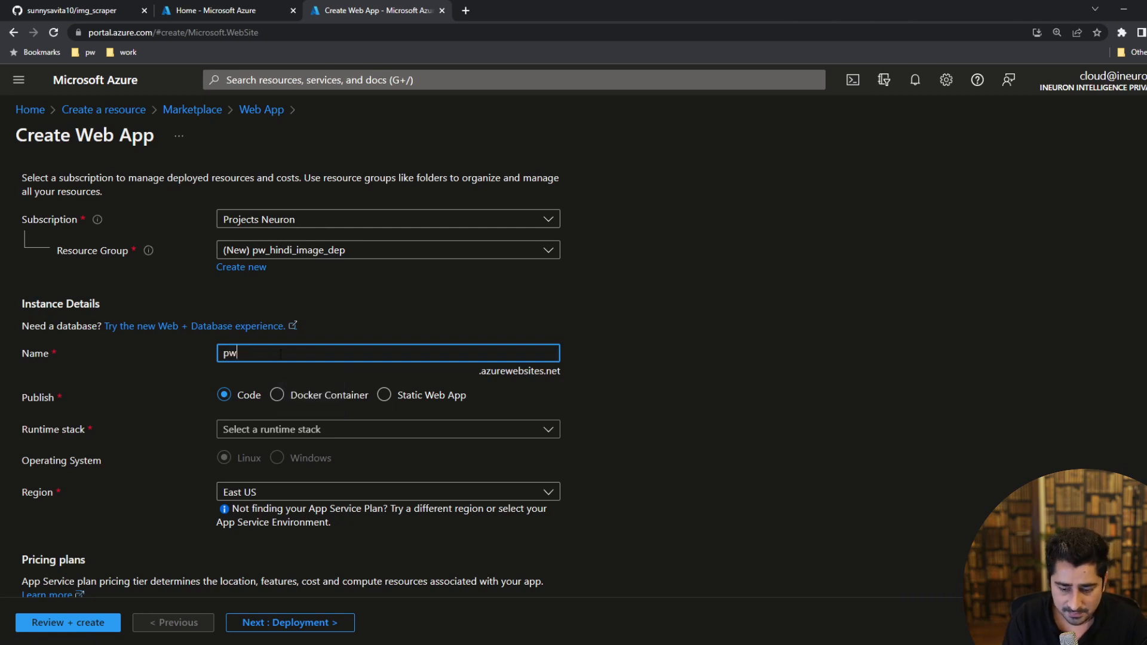
{"action": "type", "text": "-hindi_"}
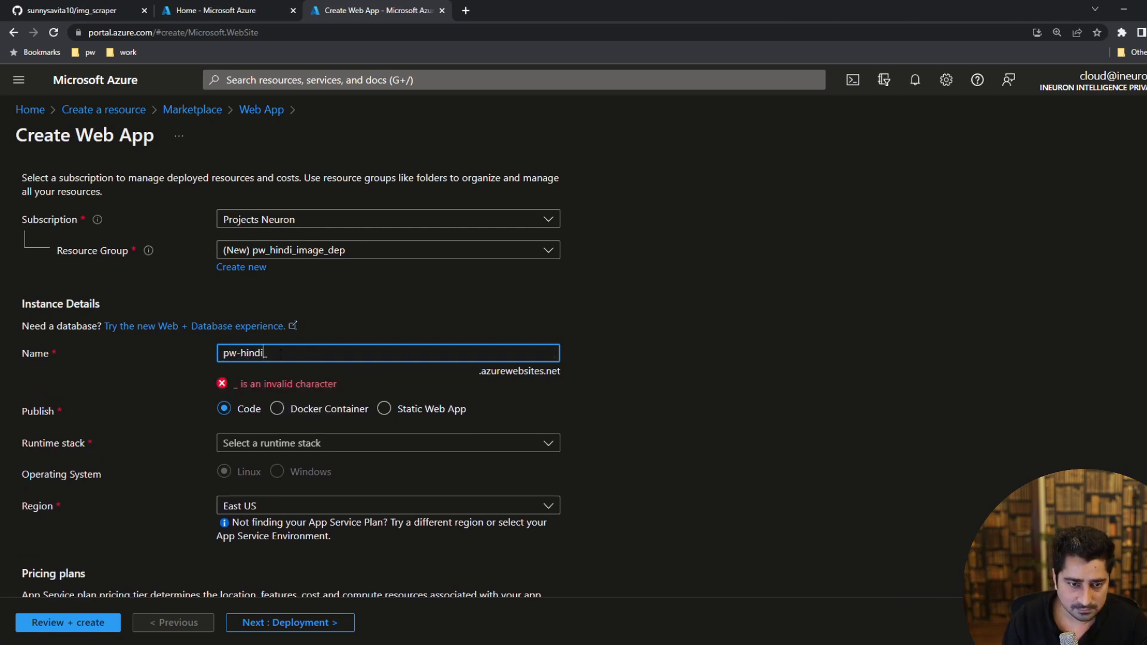
{"action": "key", "text": "BackSpace"}
{"action": "type", "text": "_"}
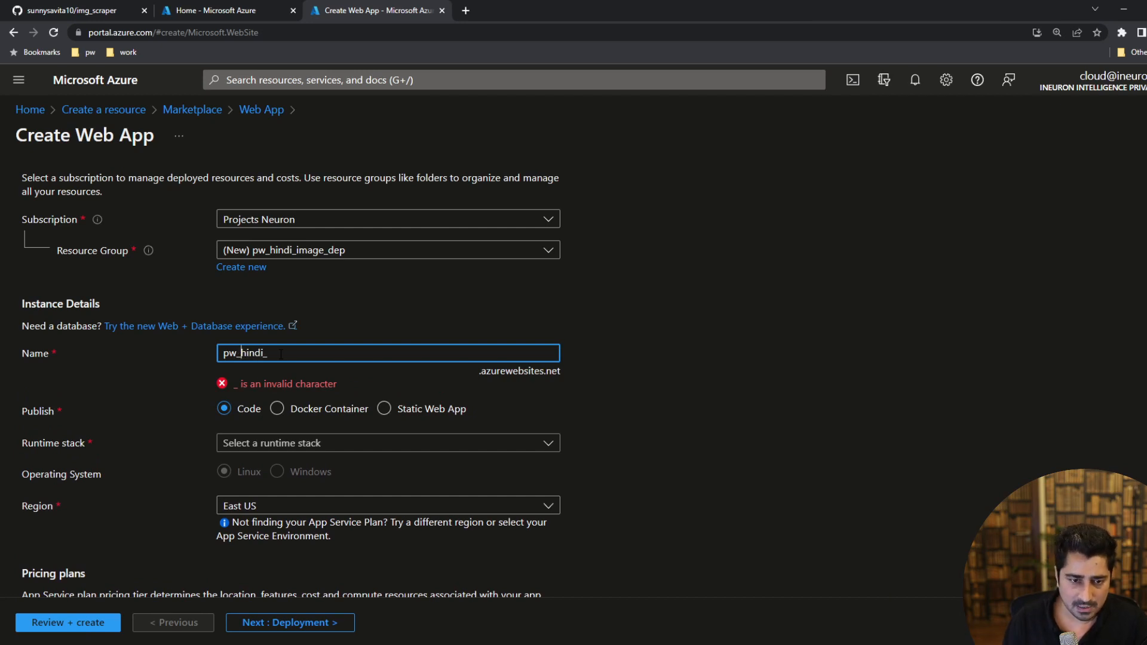
{"action": "key", "text": "BackSpace"}
{"action": "key", "text": "BackSpace"}
{"action": "key", "text": "BackSpace"}
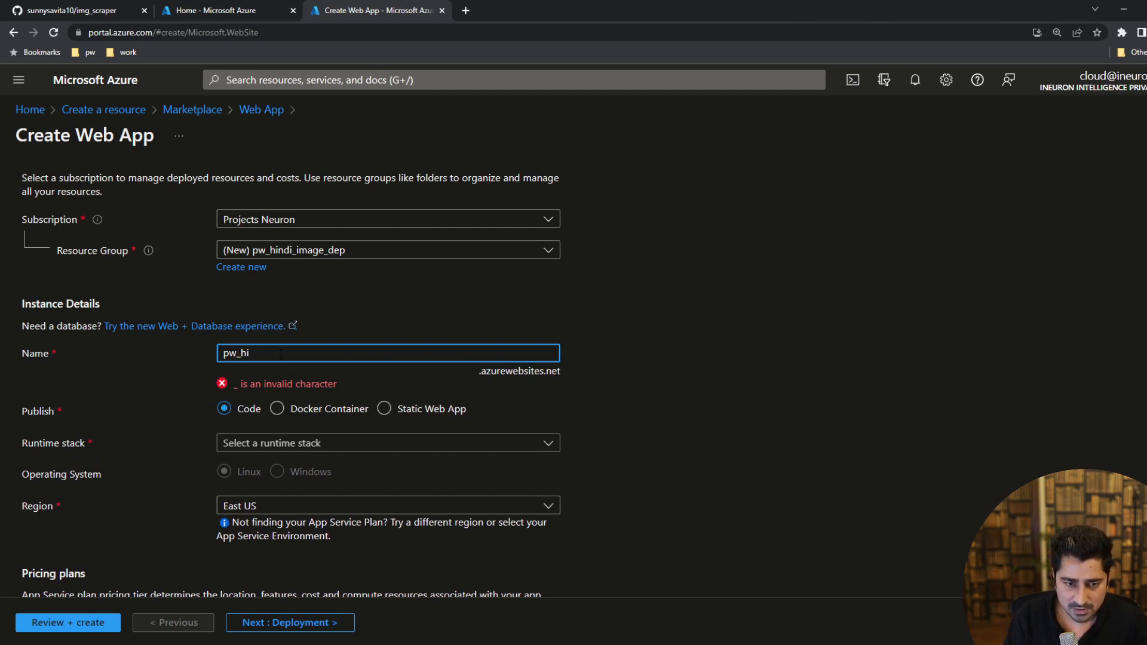
{"action": "type", "text": "hindi"}
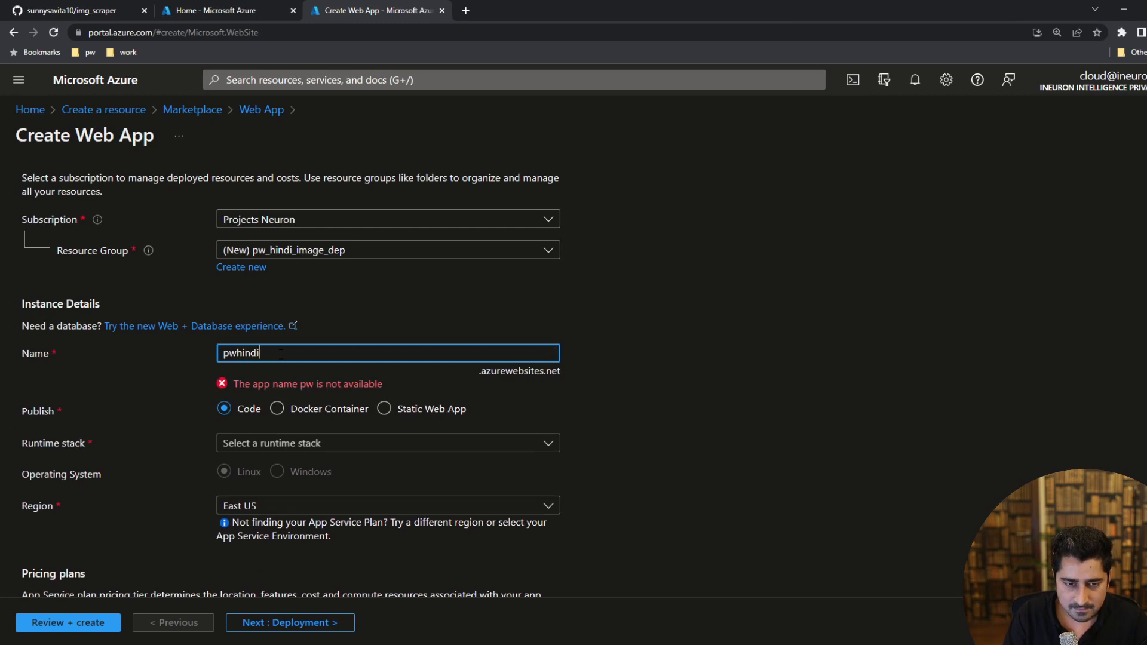
{"action": "type", "text": "im"}
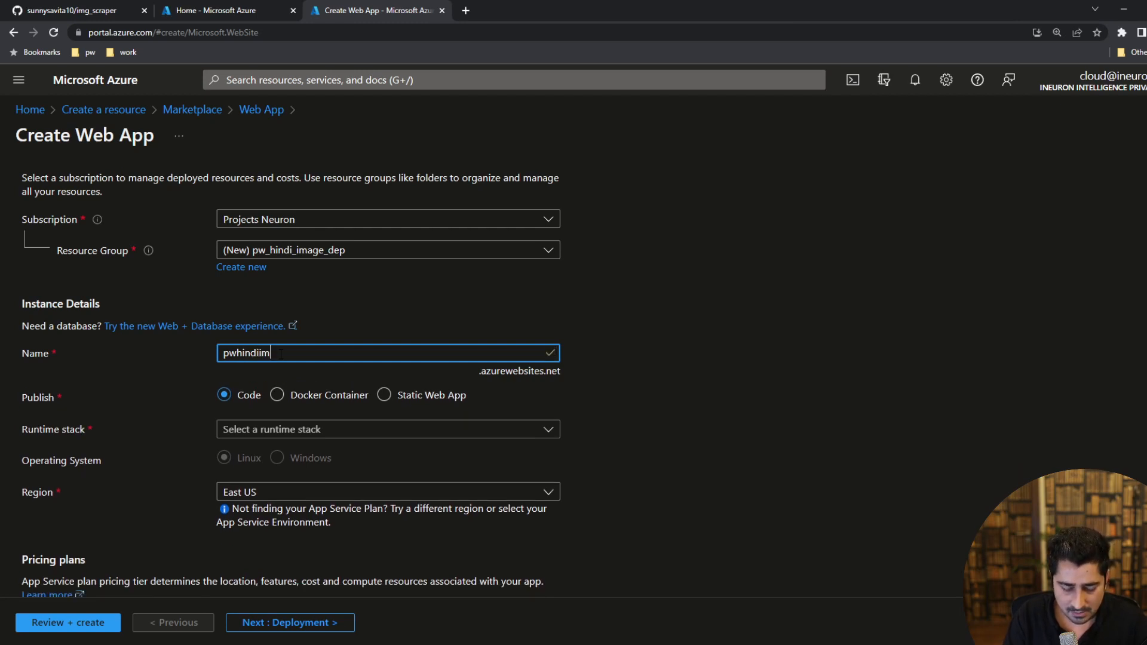
{"action": "type", "text": "agescrap"}
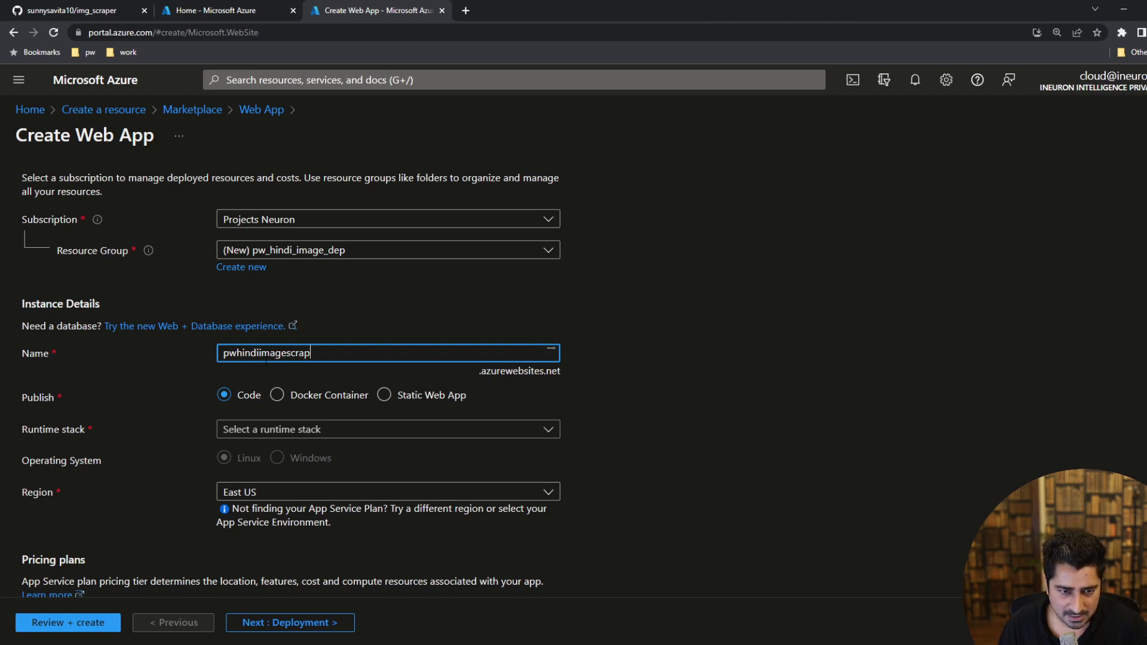
Set the web app's runtime stack to Python 3.7 and proceed to the review of the configuration.
{"action": "scroll", "coordinate": [310, 303], "scroll_direction": "down", "scroll_amount": 3}
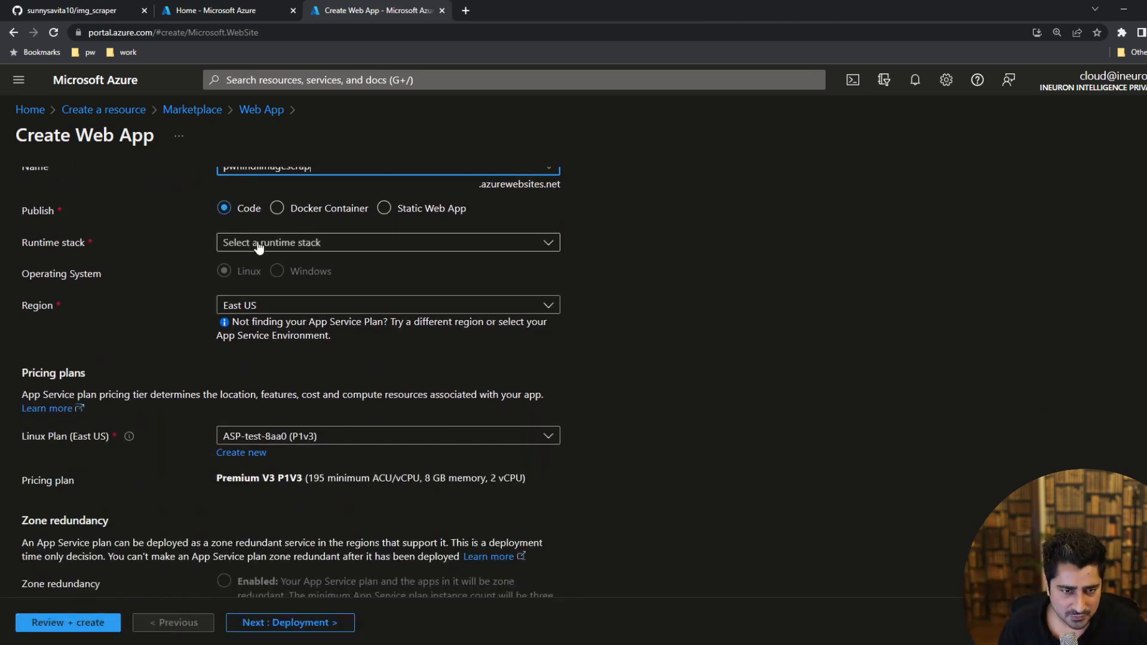
{"action": "left_click", "coordinate": [270, 251]}
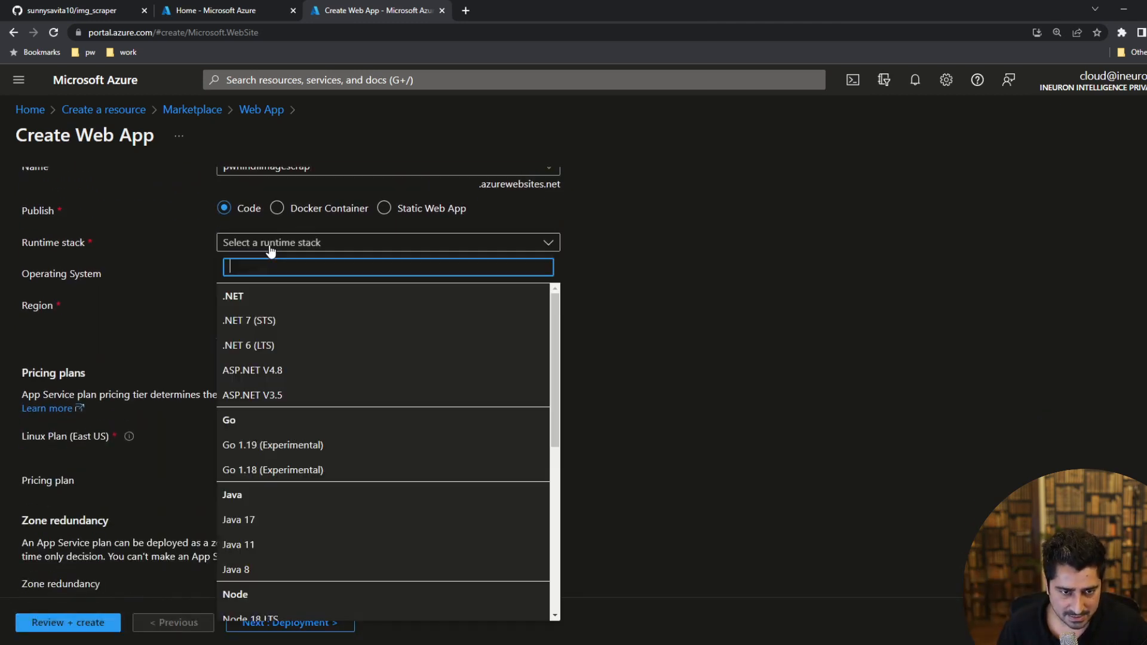
{"action": "scroll", "coordinate": [317, 414], "scroll_direction": "down", "scroll_amount": 5}
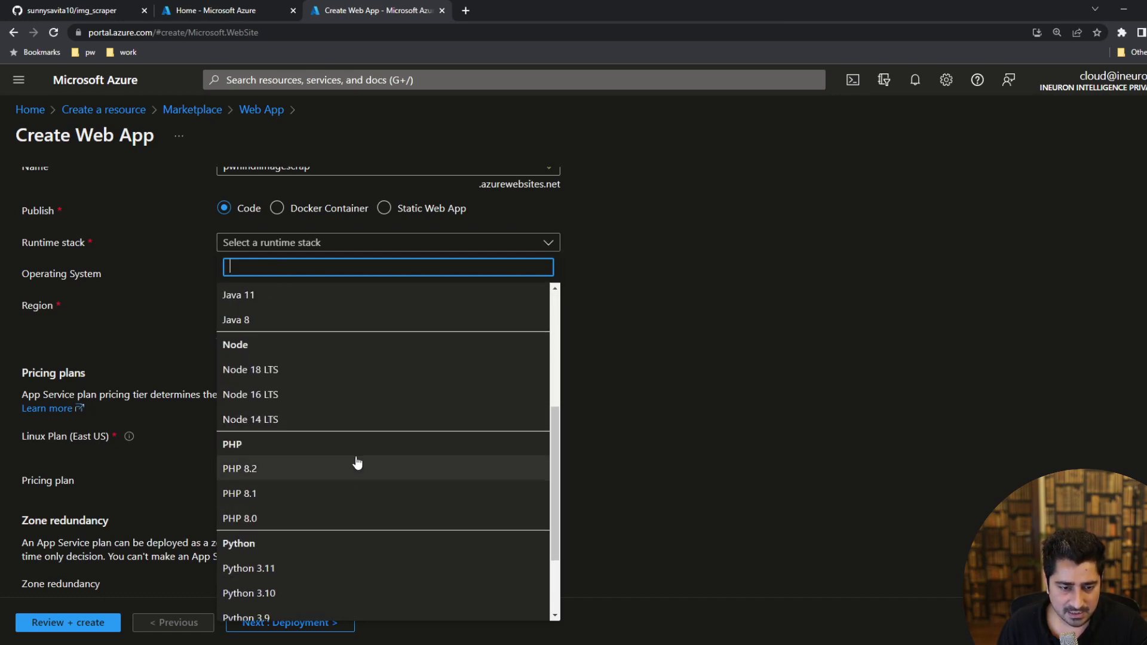
{"action": "scroll", "coordinate": [353, 469], "scroll_direction": "down", "scroll_amount": 2}
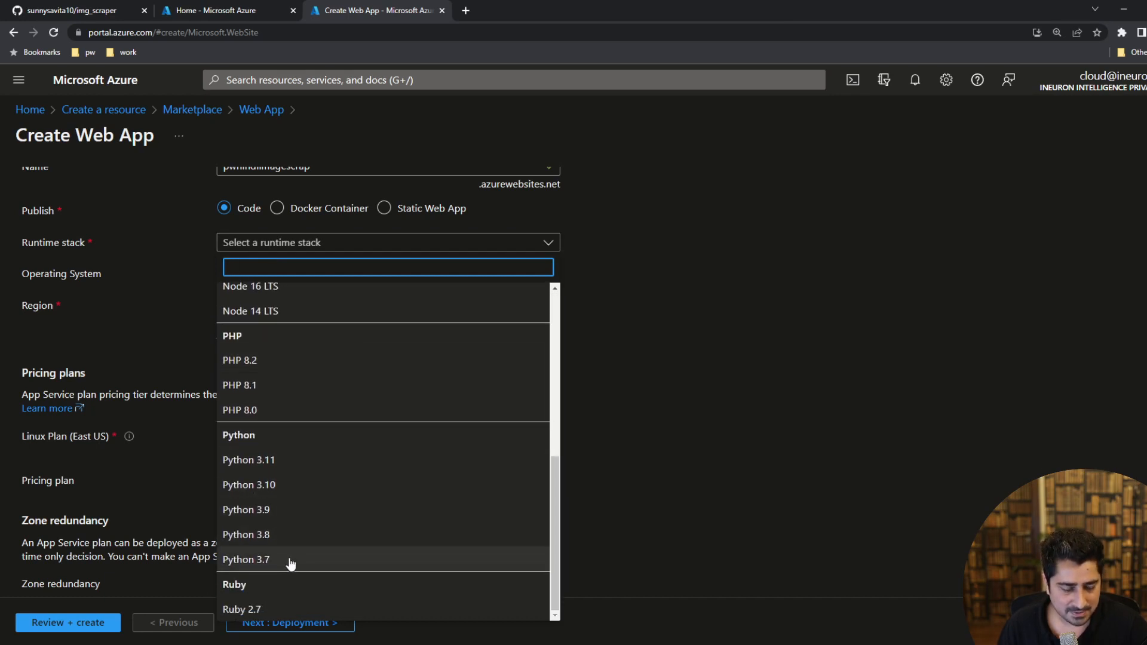
{"action": "left_click", "coordinate": [264, 565]}
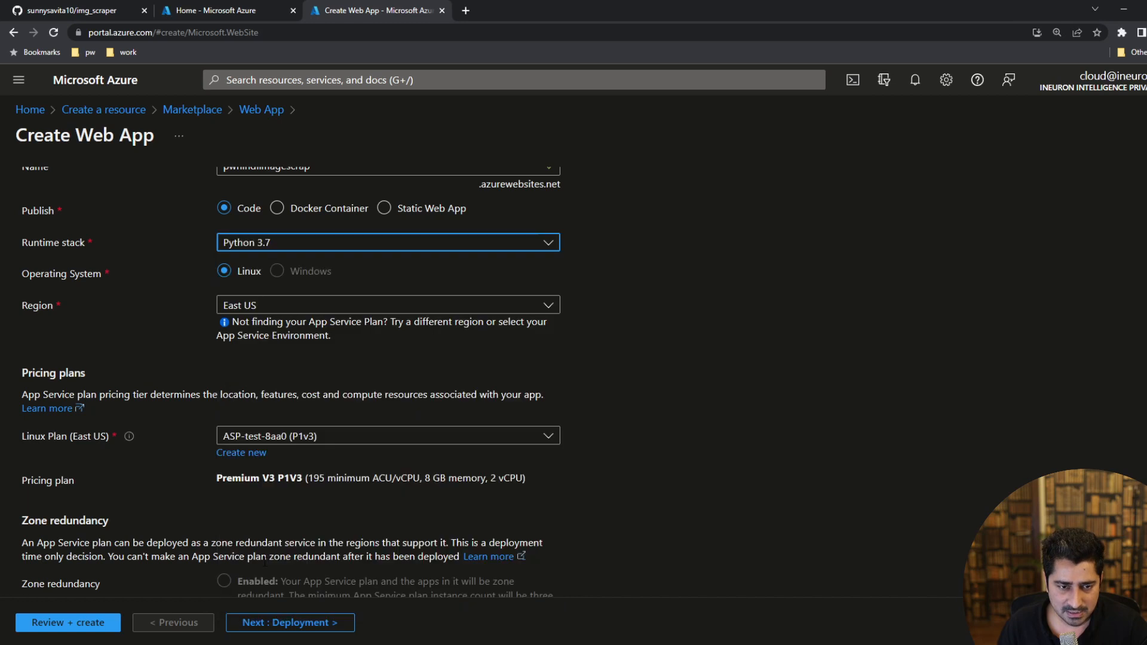
{"action": "scroll", "coordinate": [318, 401], "scroll_direction": "down", "scroll_amount": 2}
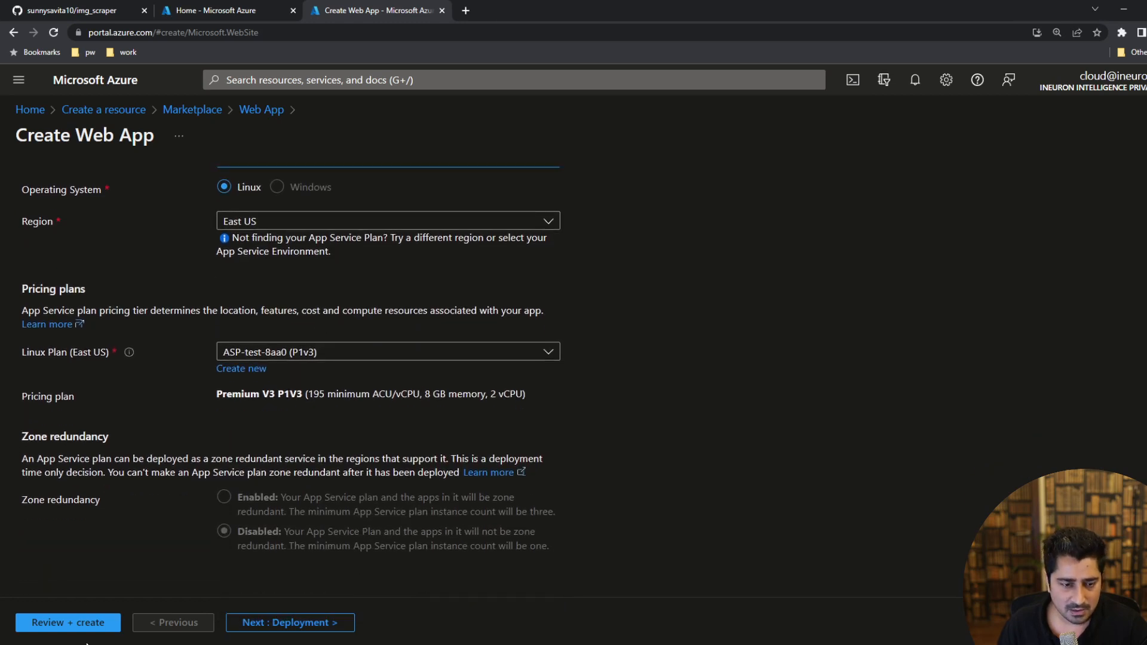
{"action": "left_click", "coordinate": [64, 622]}
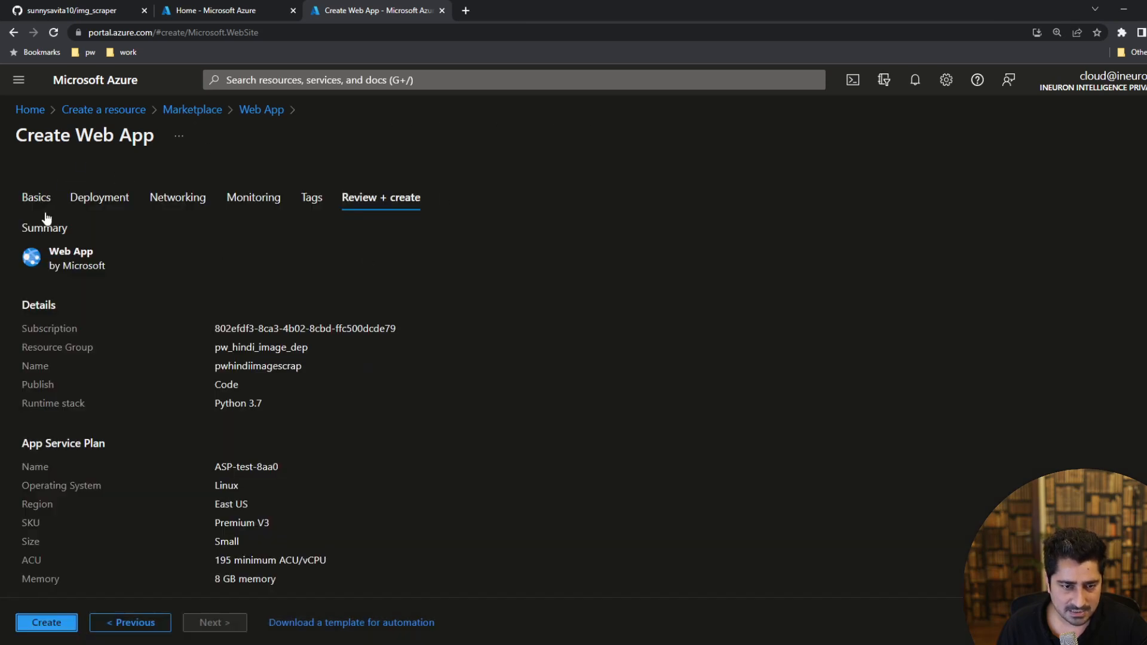
Go back to the web app's deployment settings and enable continuous deployment through GitHub Actions.
{"action": "left_click", "coordinate": [101, 198]}
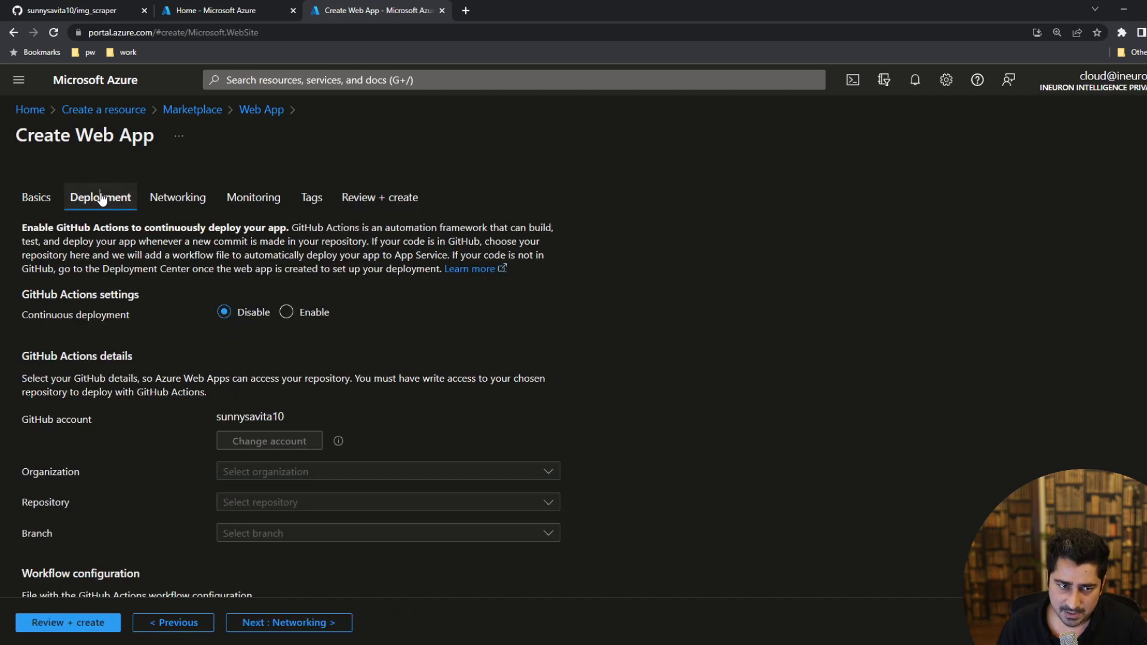
{"action": "left_click", "coordinate": [287, 313]}
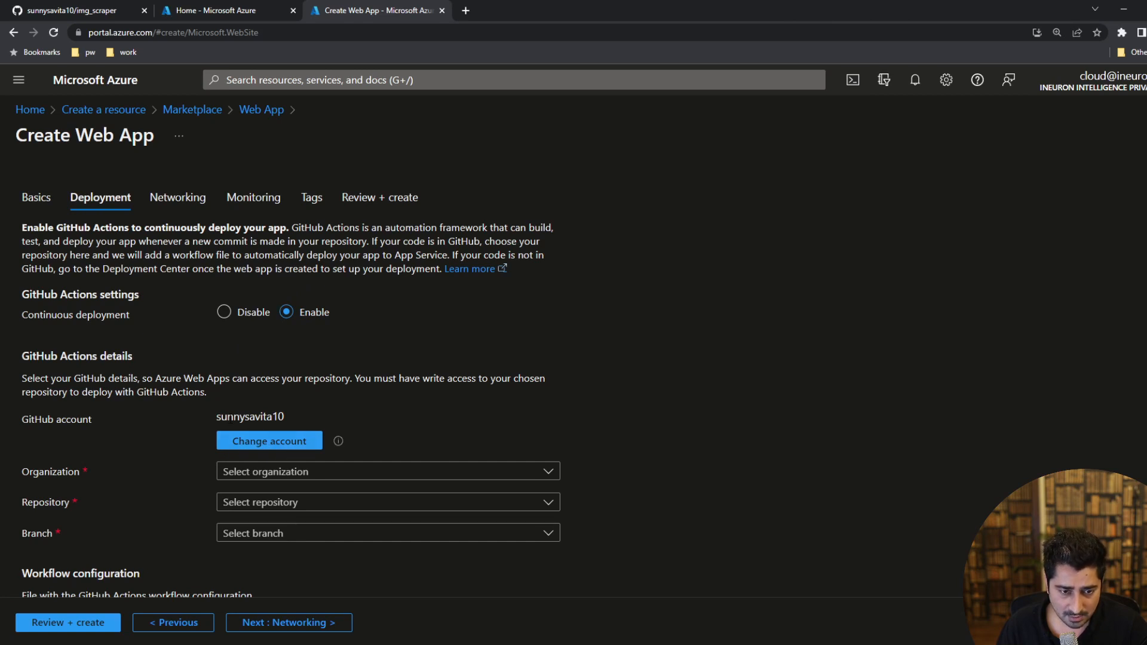
Check which GitHub account is connected for the GitHub Actions deployment.
{"action": "left_click_drag", "start_coordinate": [216, 416], "coordinate": [286, 420]}
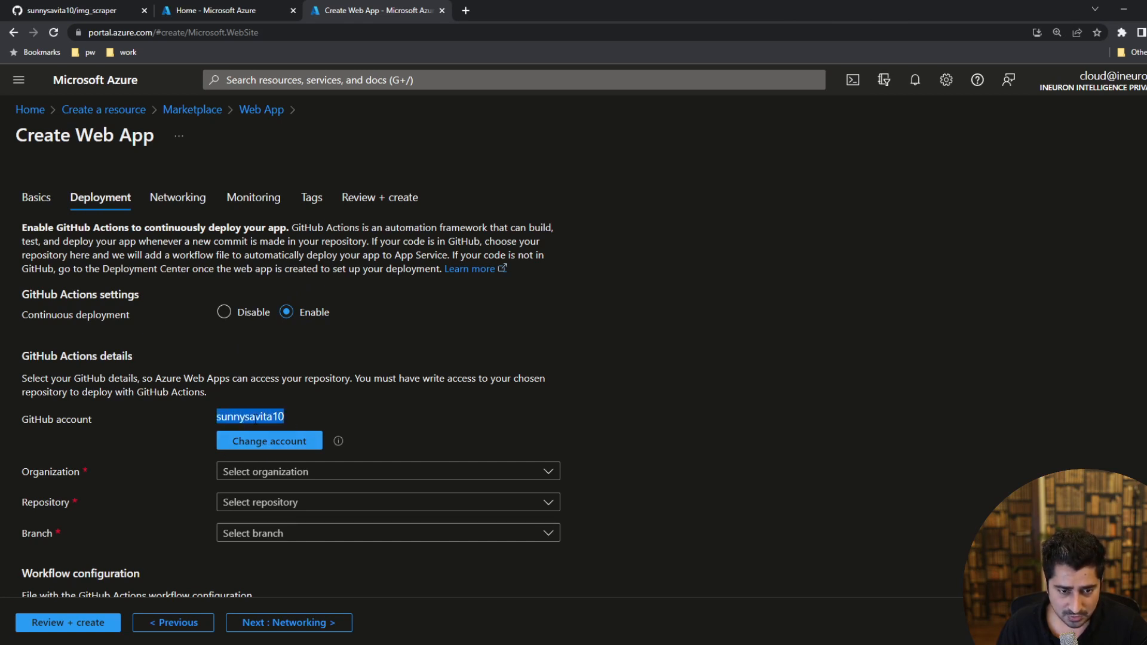
{"action": "left_click", "coordinate": [253, 418]}
{"action": "double_click", "coordinate": [248, 418]}
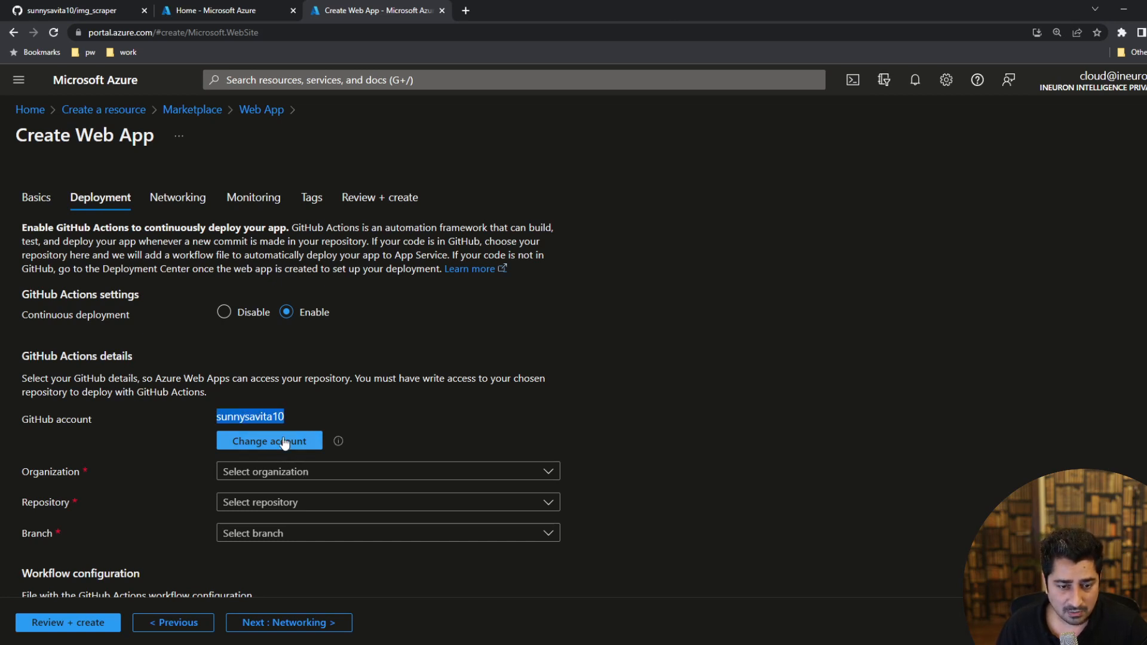
{"action": "double_click", "coordinate": [270, 416]}
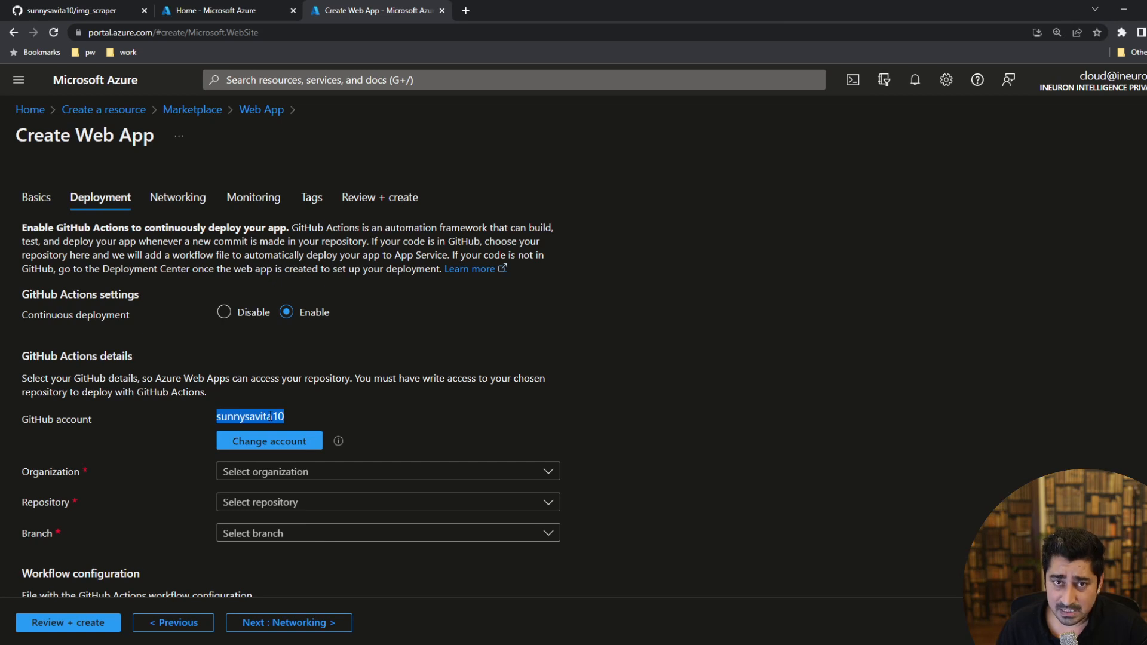
{"action": "scroll", "coordinate": [274, 341], "scroll_direction": "down", "scroll_amount": 3}
{"action": "double_click", "coordinate": [272, 290]}
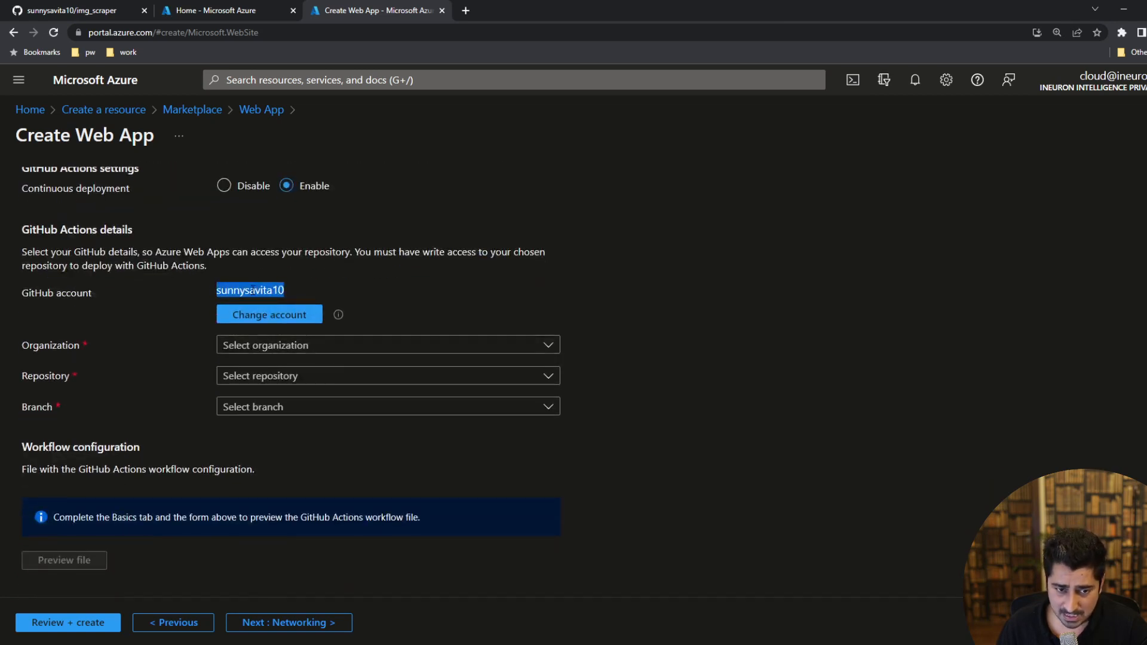
{"action": "left_click", "coordinate": [271, 290]}
{"action": "double_click", "coordinate": [271, 290]}
{"action": "left_click", "coordinate": [271, 290]}
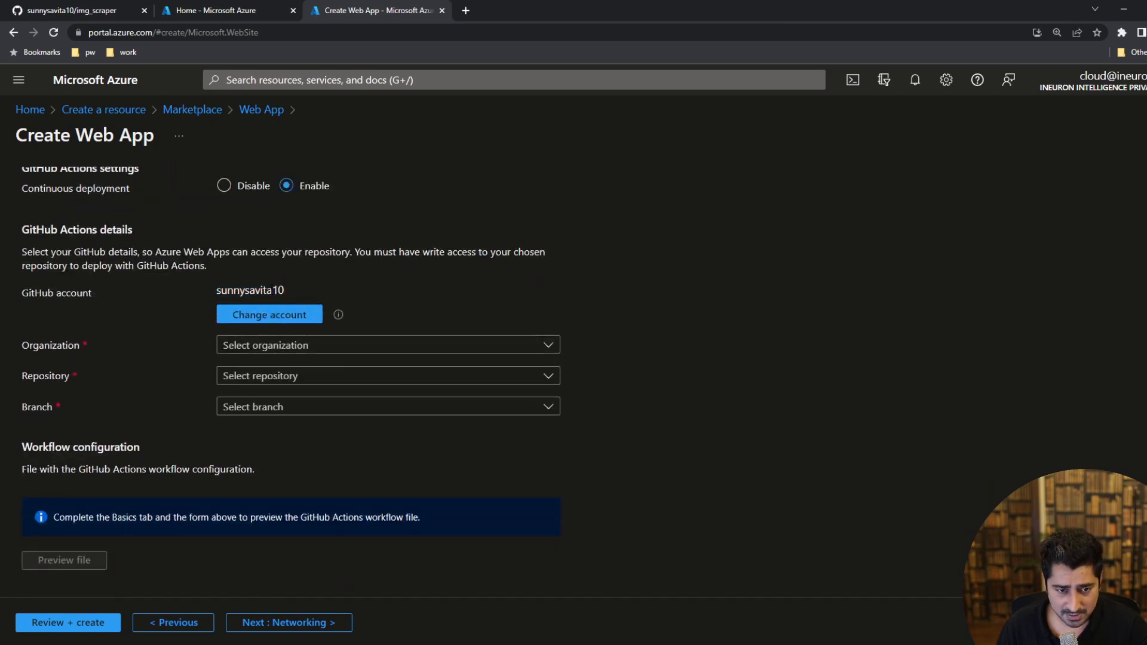
Choose the connected account's organization and its img_scraper repository as the deployment source, checking the repository name on GitHub.
{"action": "left_click", "coordinate": [308, 346]}
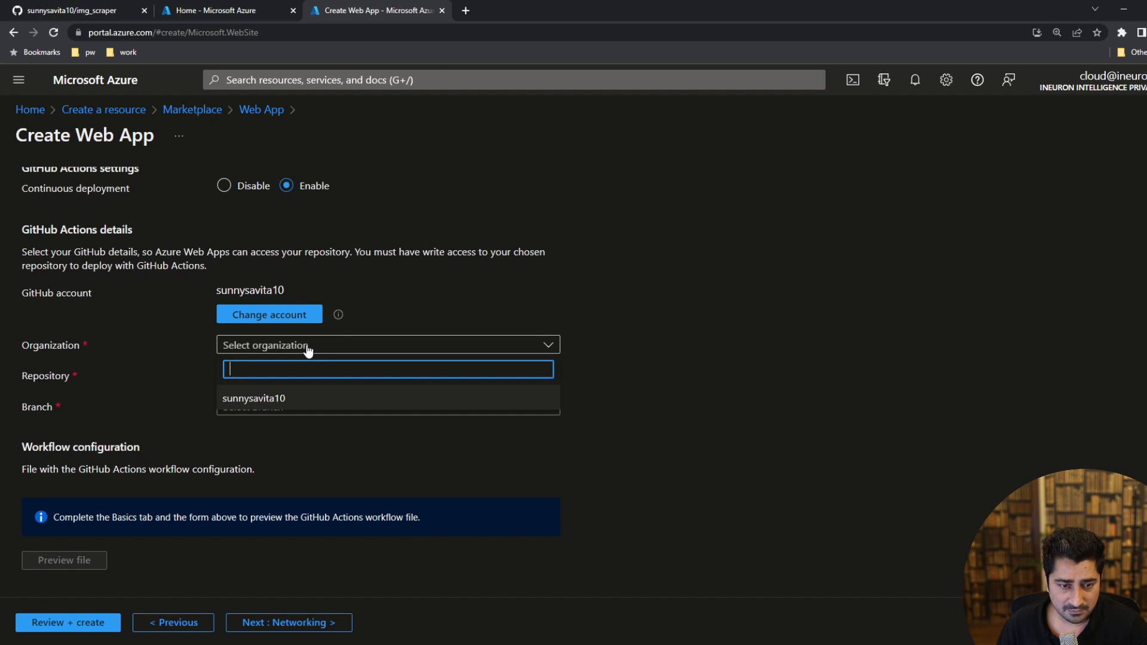
{"action": "left_click", "coordinate": [288, 400]}
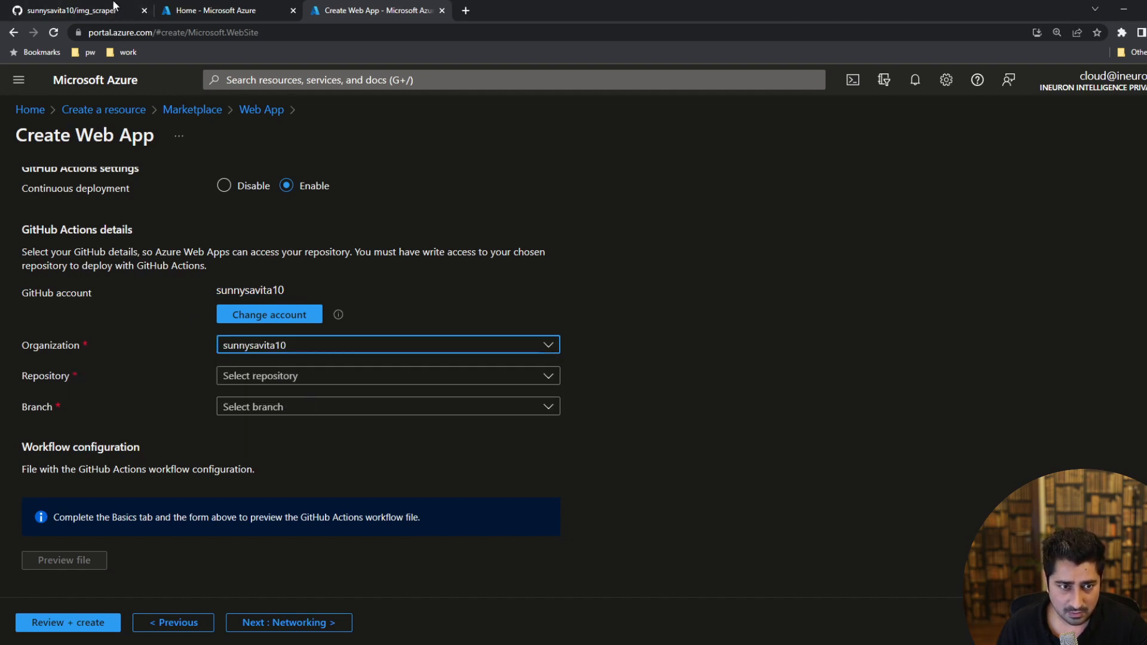
{"action": "left_click", "coordinate": [90, 10]}
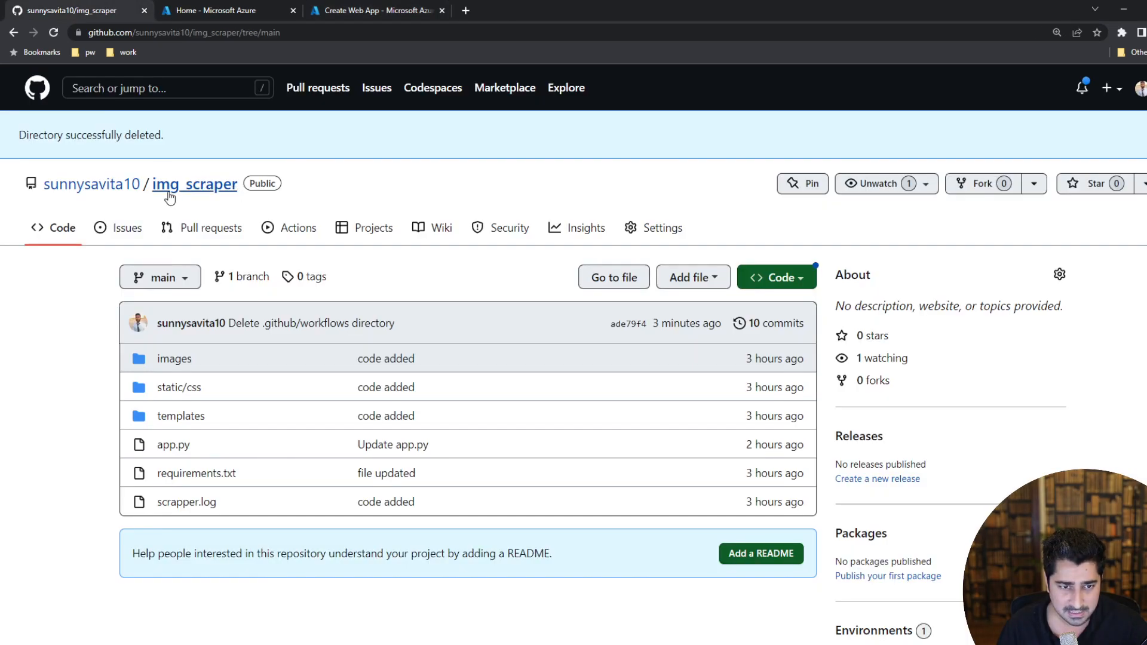
{"action": "left_click", "coordinate": [368, 12]}
{"action": "left_click", "coordinate": [277, 382]}
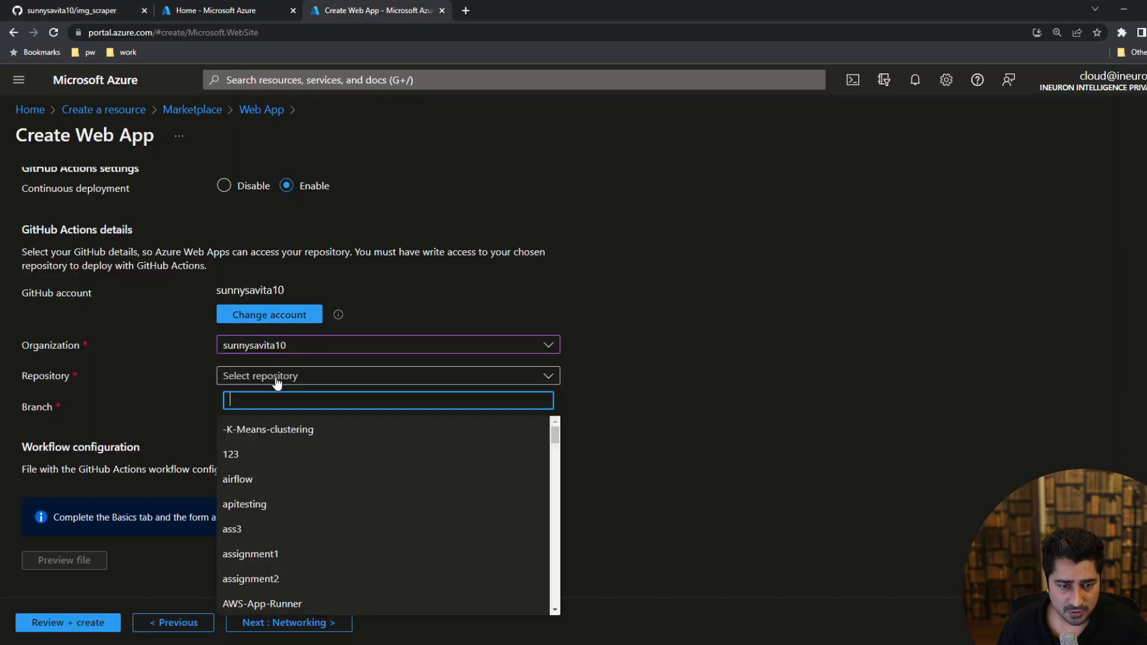
{"action": "type", "text": "imp"}
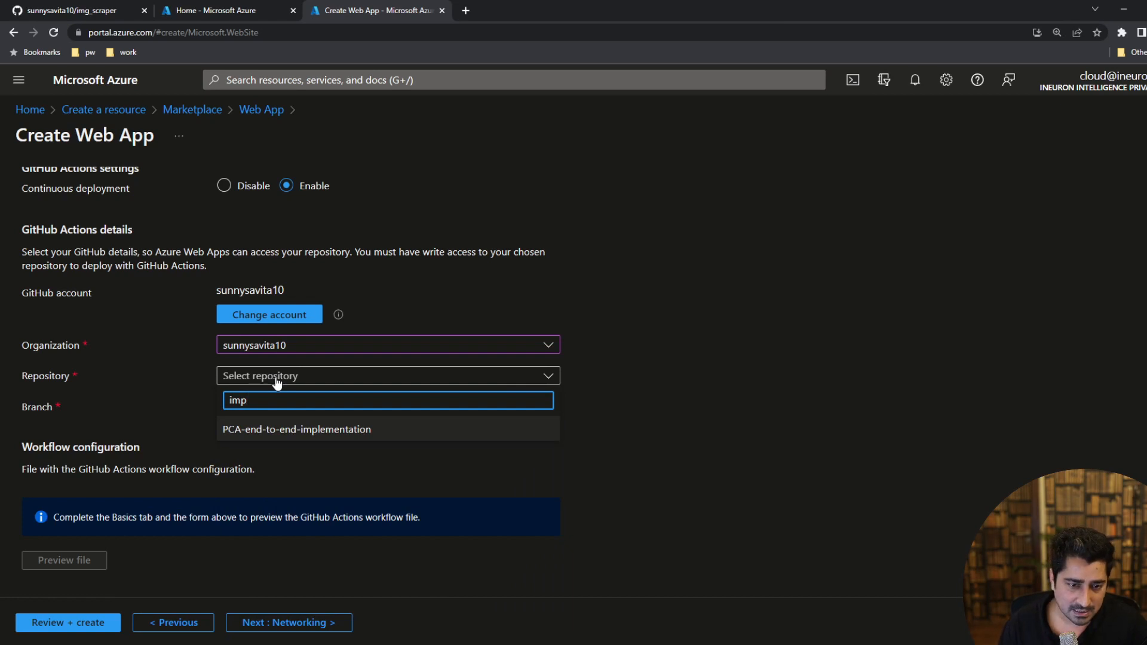
{"action": "key", "text": "BackSpace"}
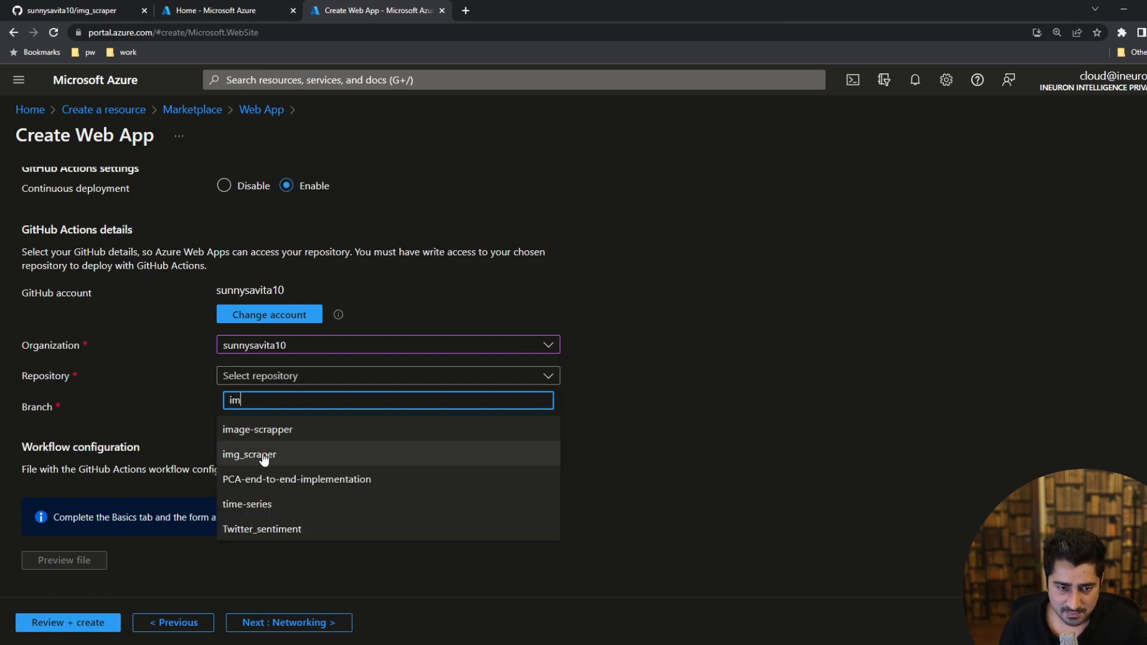
{"action": "left_click", "coordinate": [263, 456]}
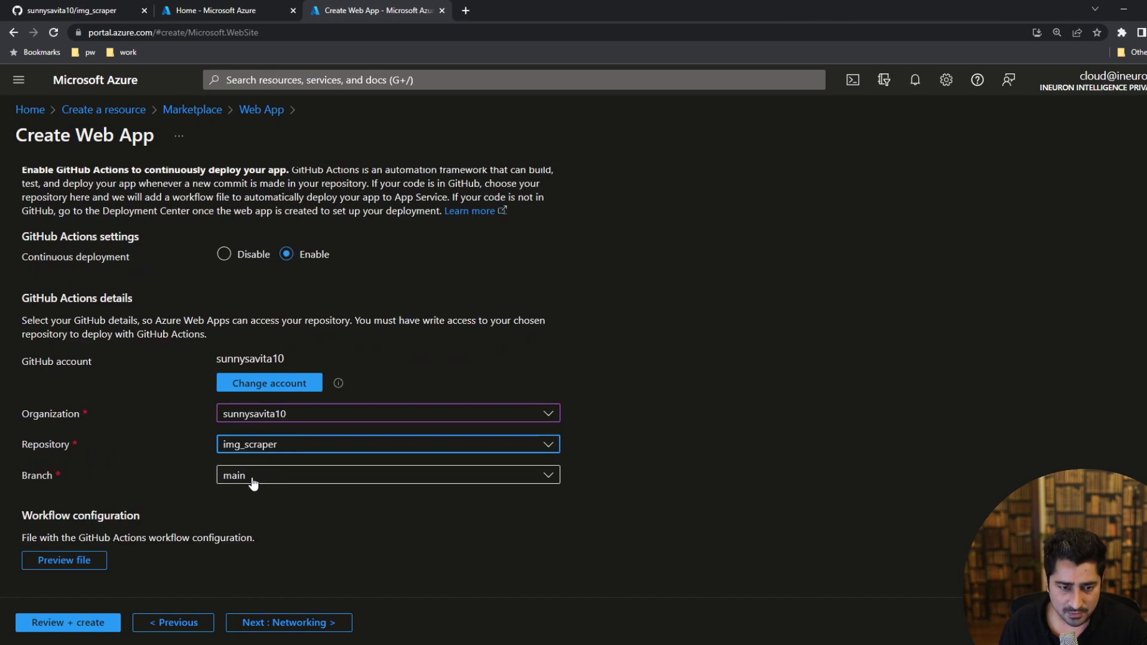
Open the web app's final review and examine its runtime, App Service plan and deployment details.
{"action": "left_click", "coordinate": [88, 622]}
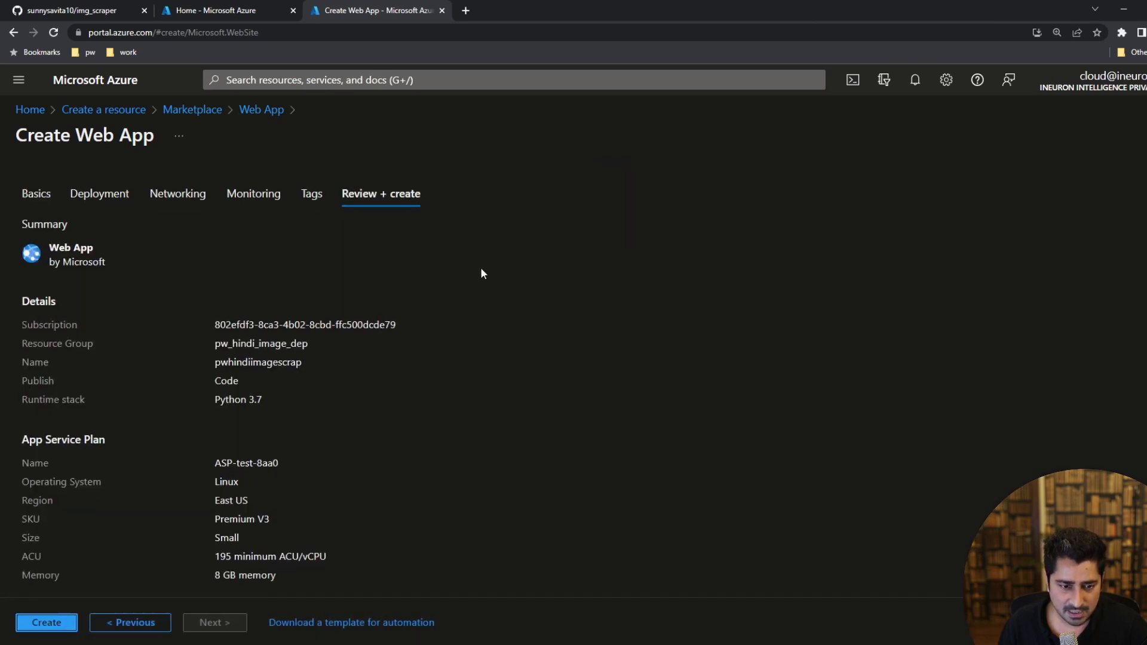
{"action": "scroll", "coordinate": [480, 287], "scroll_direction": "down", "scroll_amount": 3}
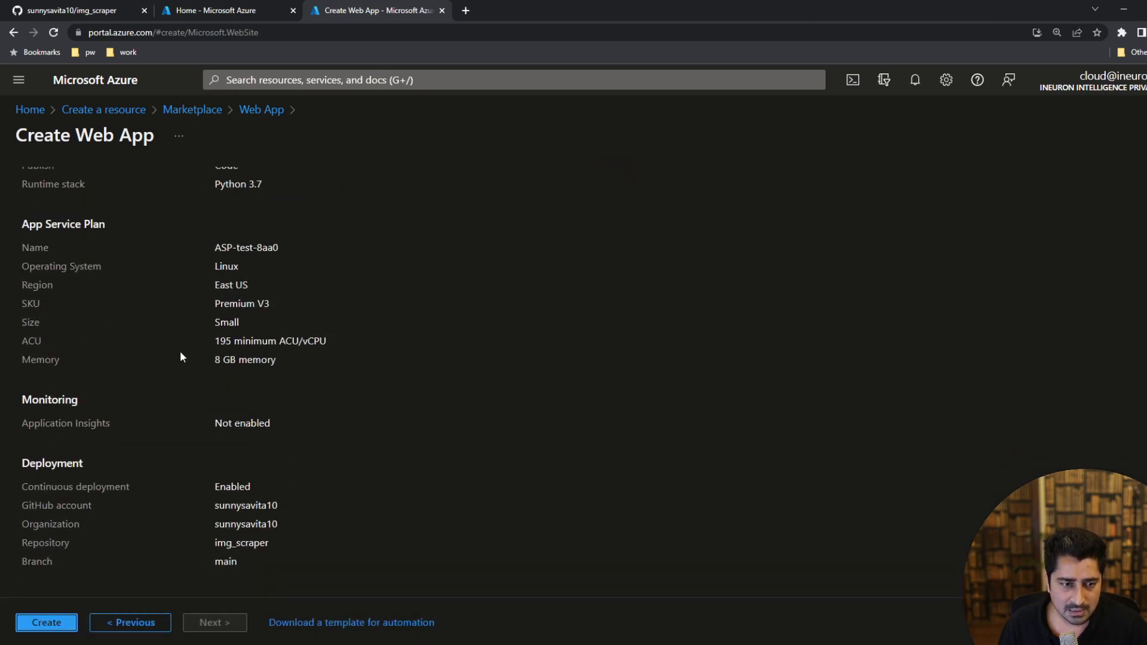
{"action": "left_click_drag", "start_coordinate": [202, 359], "coordinate": [252, 360]}
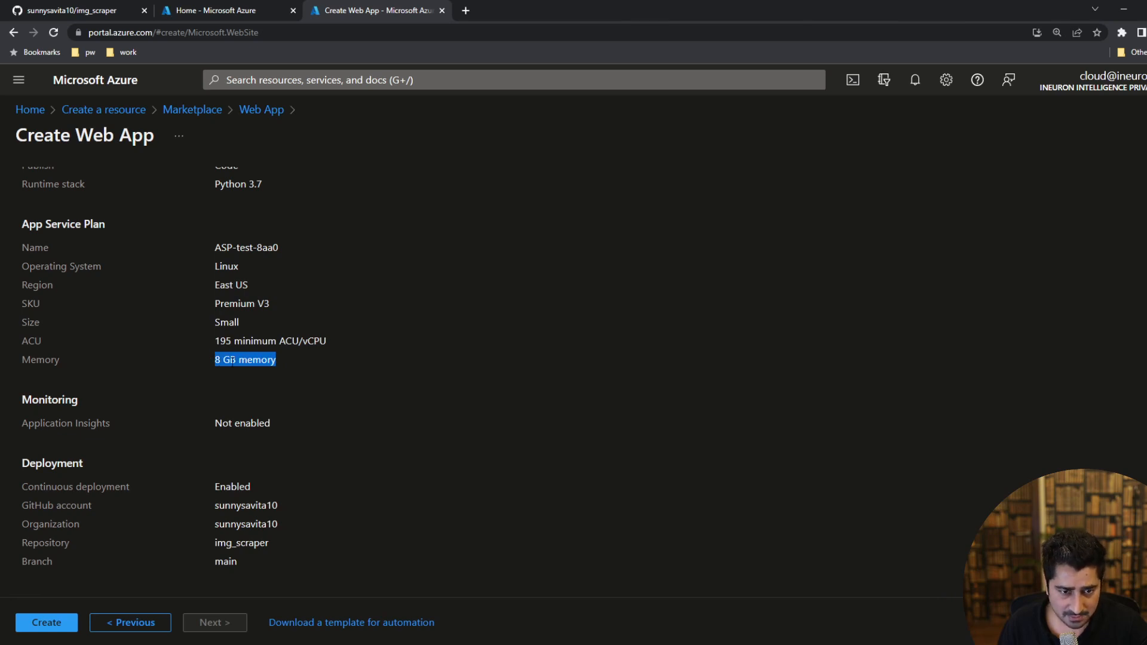
{"action": "triple_click", "coordinate": [301, 340]}
{"action": "triple_click", "coordinate": [230, 341]}
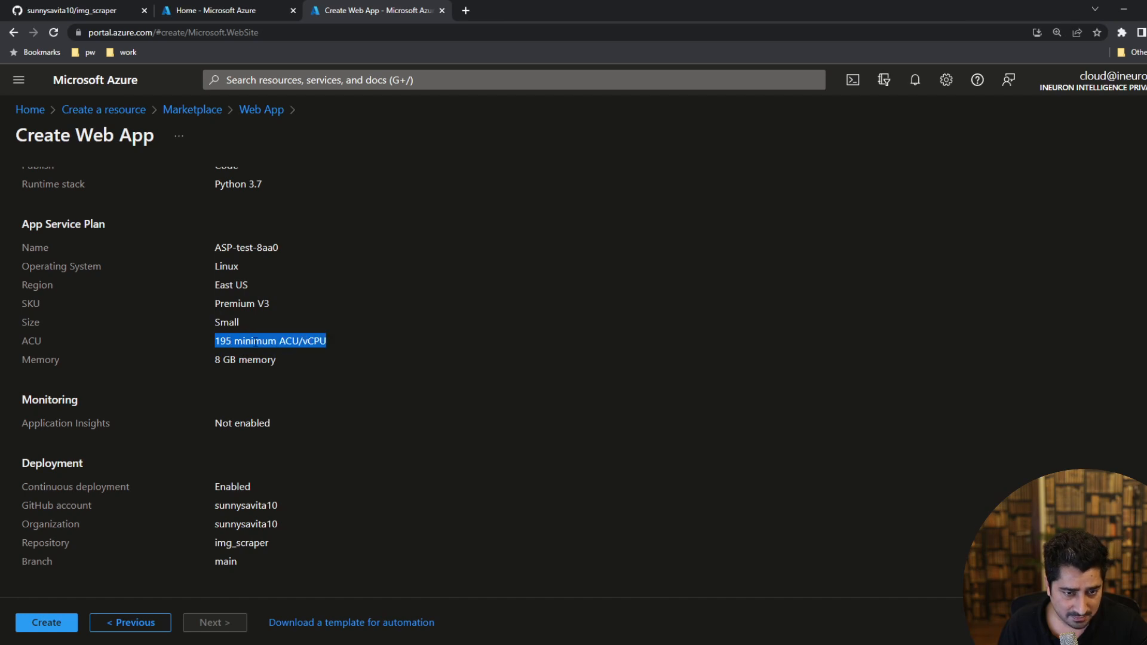
{"action": "left_click_drag", "start_coordinate": [305, 369], "coordinate": [31, 246]}
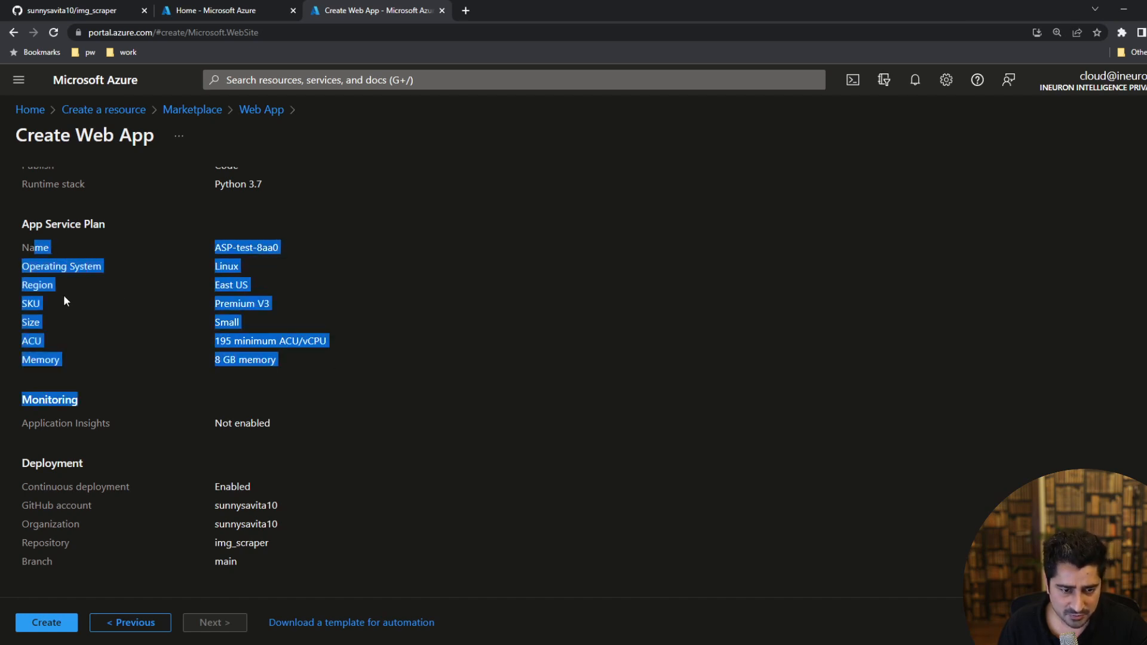
{"action": "left_click", "coordinate": [64, 295]}
{"action": "scroll", "coordinate": [239, 399], "scroll_direction": "up", "scroll_amount": 2}
{"action": "scroll", "coordinate": [294, 339], "scroll_direction": "down", "scroll_amount": 2}
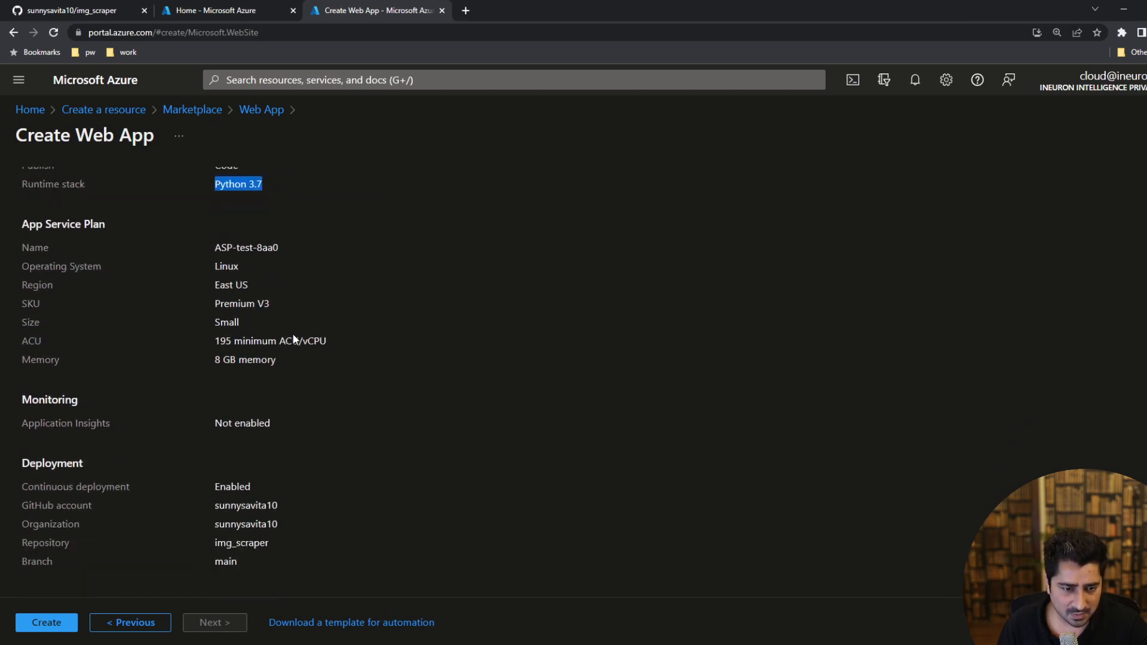
Review the web app's details, App Service plan and deployment settings once more and create the web app.
{"action": "left_click_drag", "start_coordinate": [305, 560], "coordinate": [58, 488]}
{"action": "left_click", "coordinate": [57, 488]}
{"action": "scroll", "coordinate": [238, 357], "scroll_direction": "up", "scroll_amount": 3}
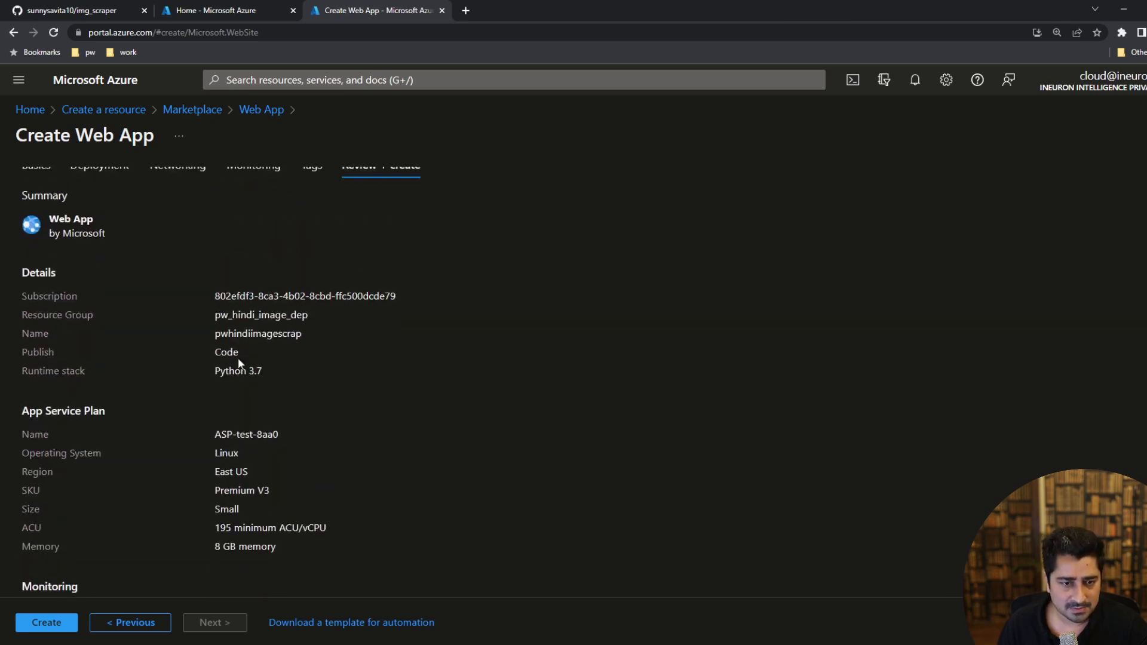
{"action": "scroll", "coordinate": [306, 311], "scroll_direction": "down", "scroll_amount": 3}
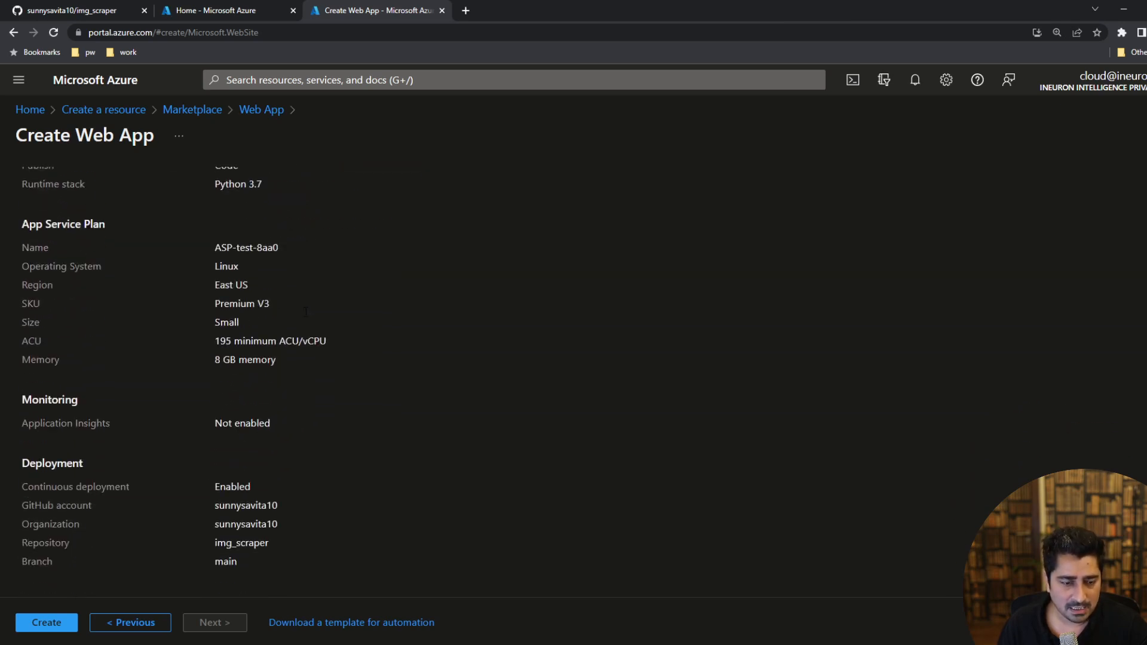
{"action": "left_click", "coordinate": [46, 621]}
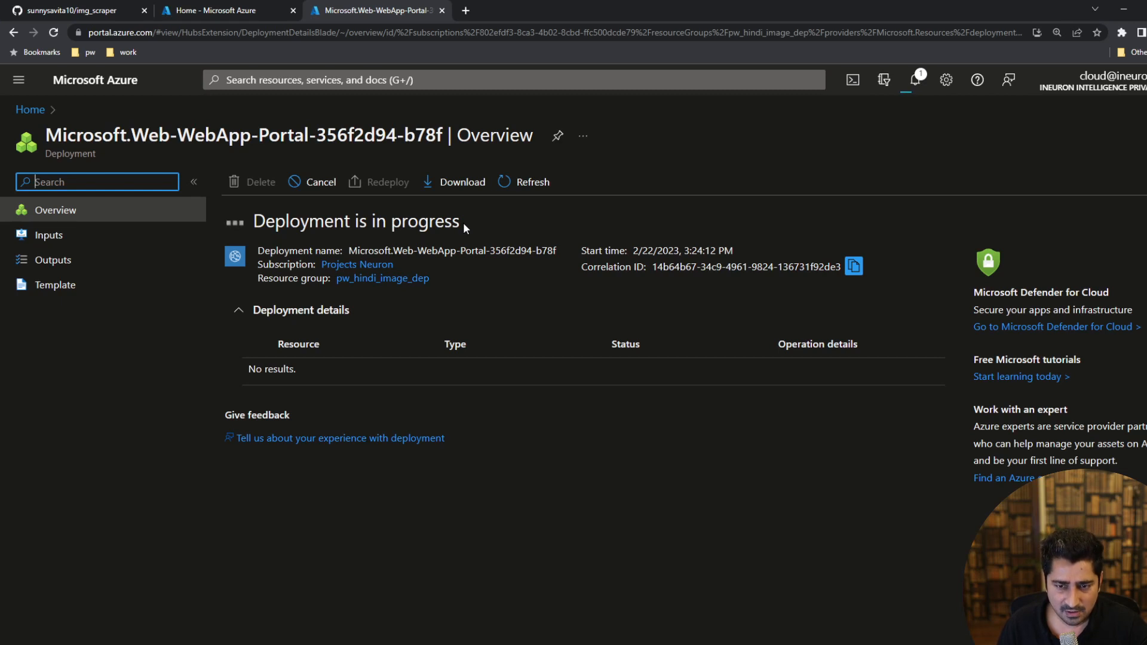
Monitor the web app's deployment status until it finishes.
{"action": "left_click_drag", "start_coordinate": [460, 221], "coordinate": [237, 226]}
{"action": "left_click", "coordinate": [277, 226]}
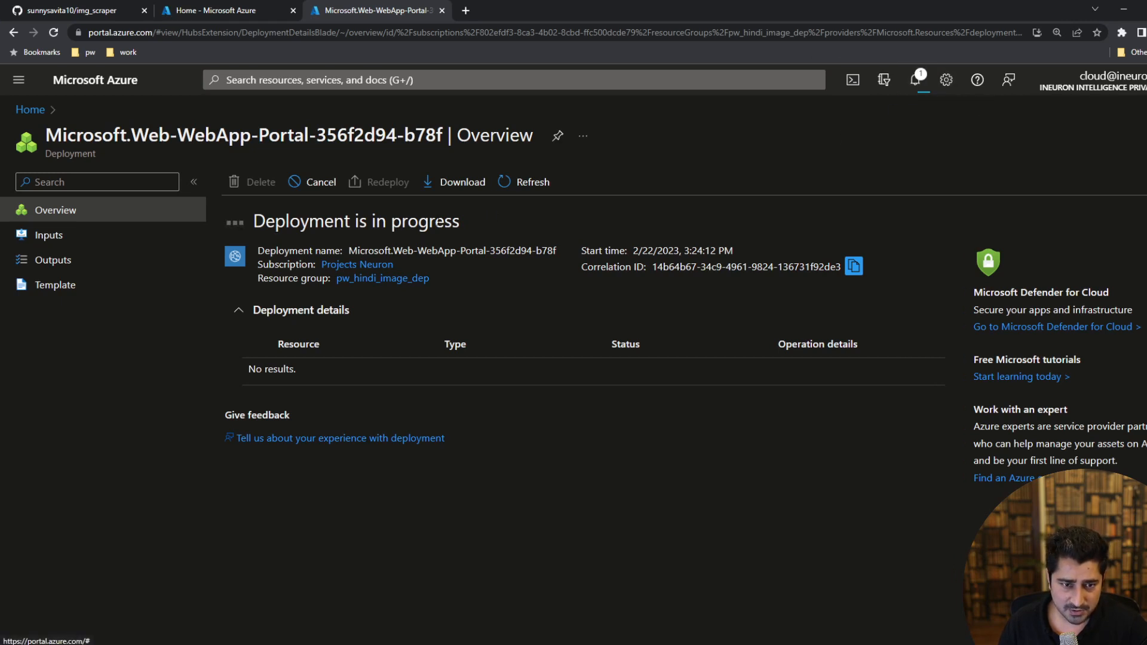
{"action": "left_click_drag", "start_coordinate": [253, 222], "coordinate": [459, 222]}
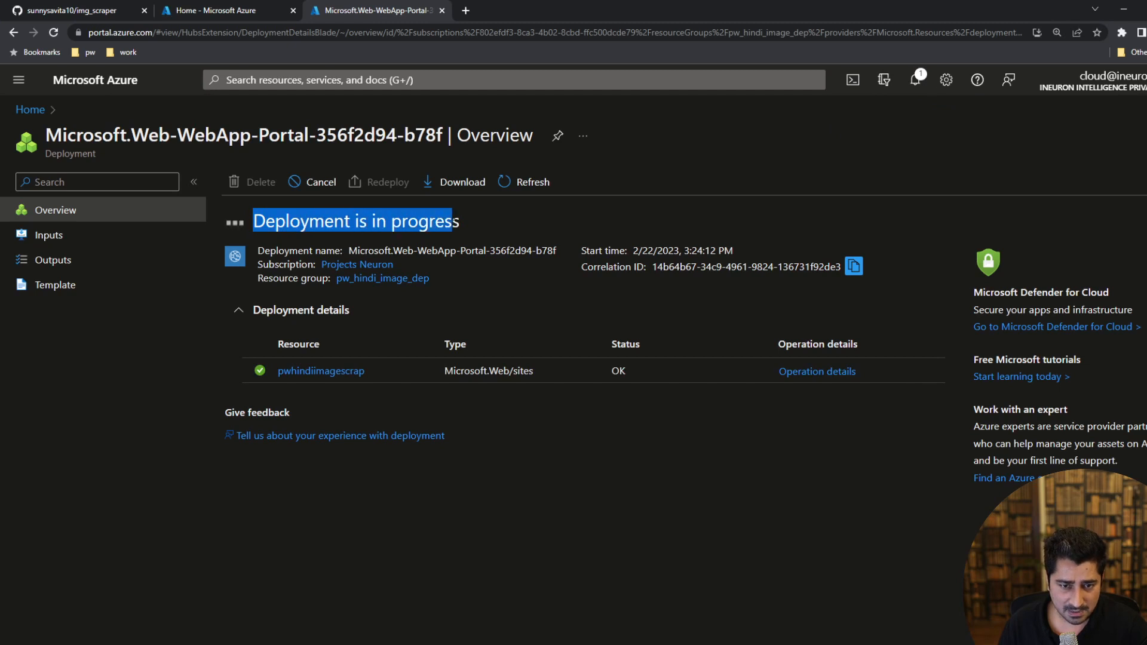
{"action": "left_click", "coordinate": [255, 225]}
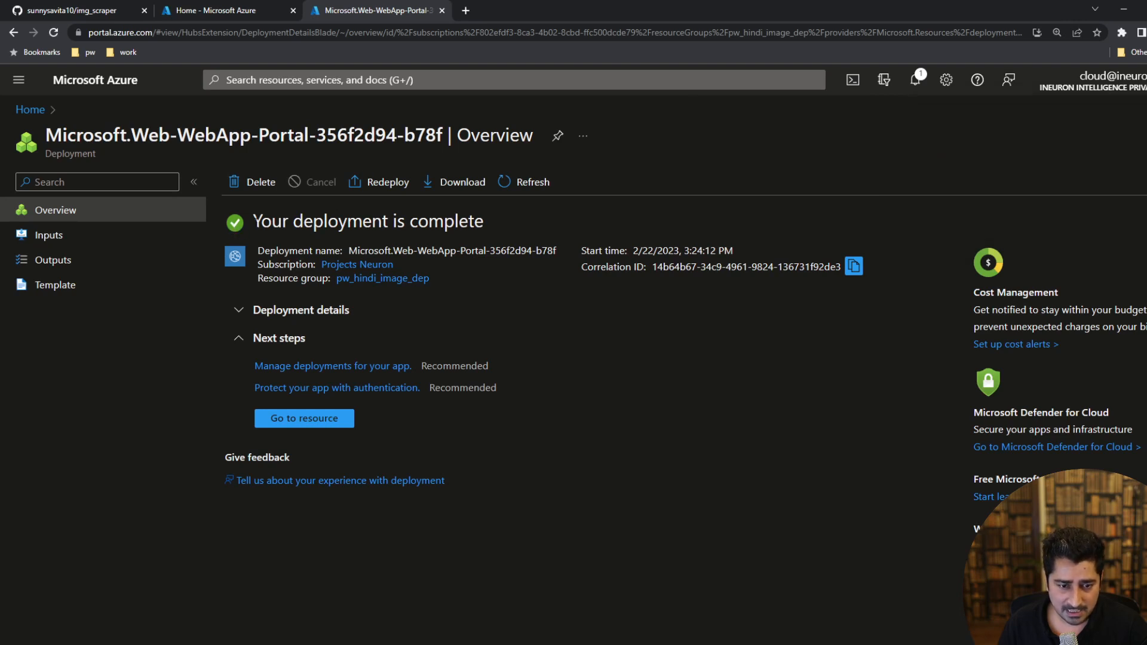
Open the new web app's Deployment Center logs and follow the build and deploy run on GitHub.
{"action": "left_click", "coordinate": [302, 419]}
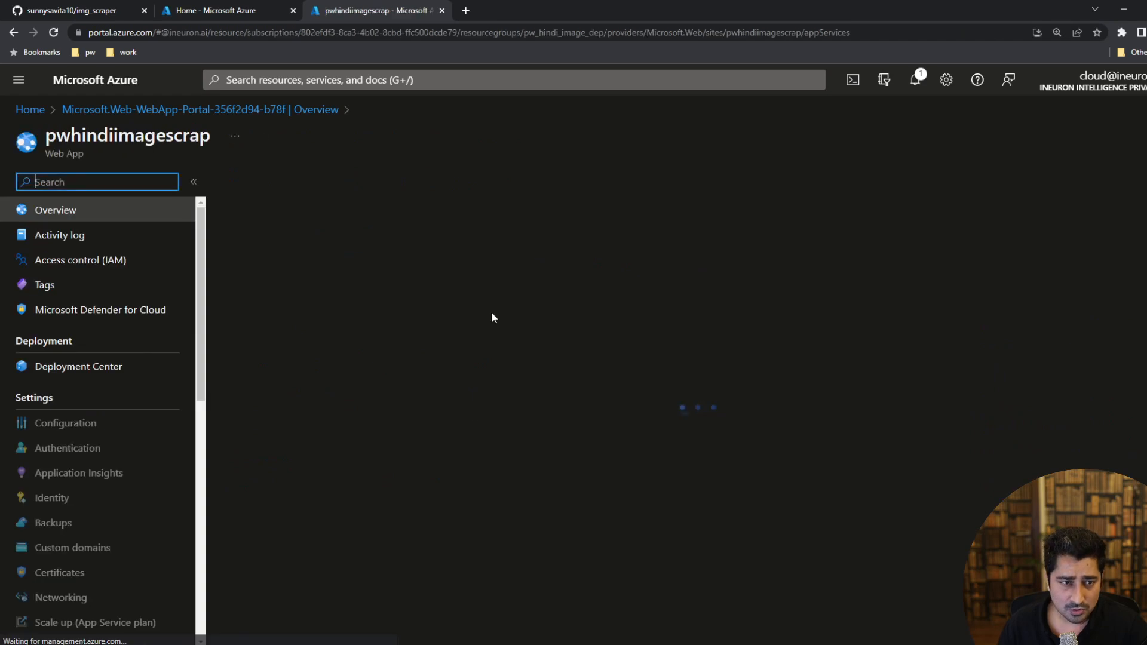
{"action": "left_click", "coordinate": [78, 366]}
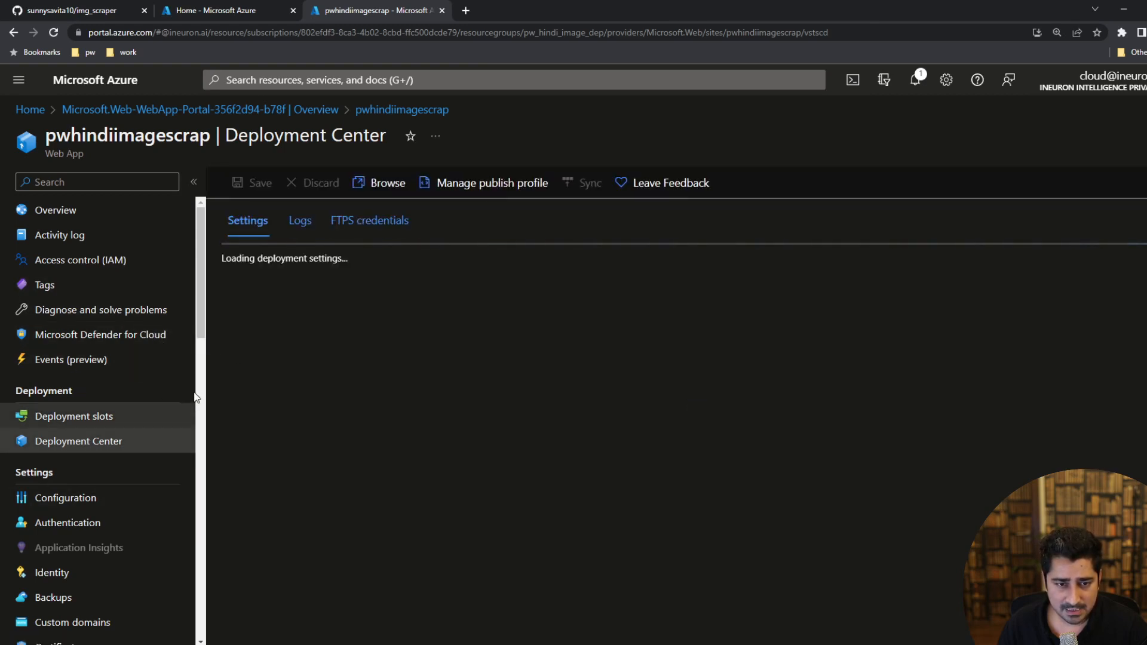
{"action": "left_click", "coordinate": [298, 229]}
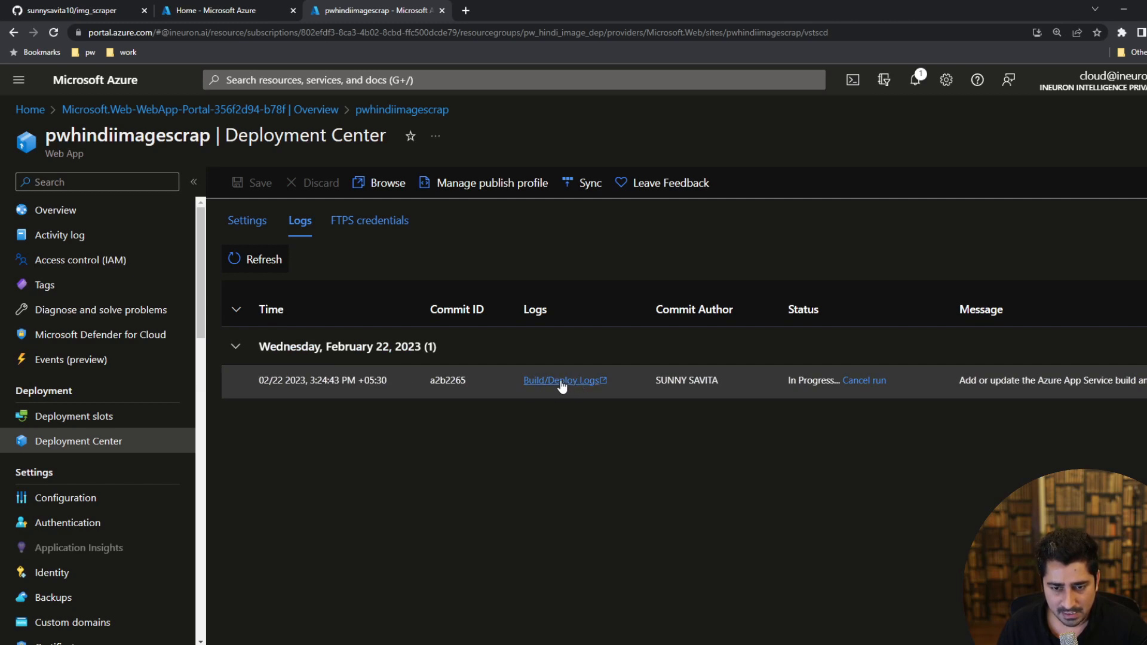
{"action": "left_click", "coordinate": [561, 383]}
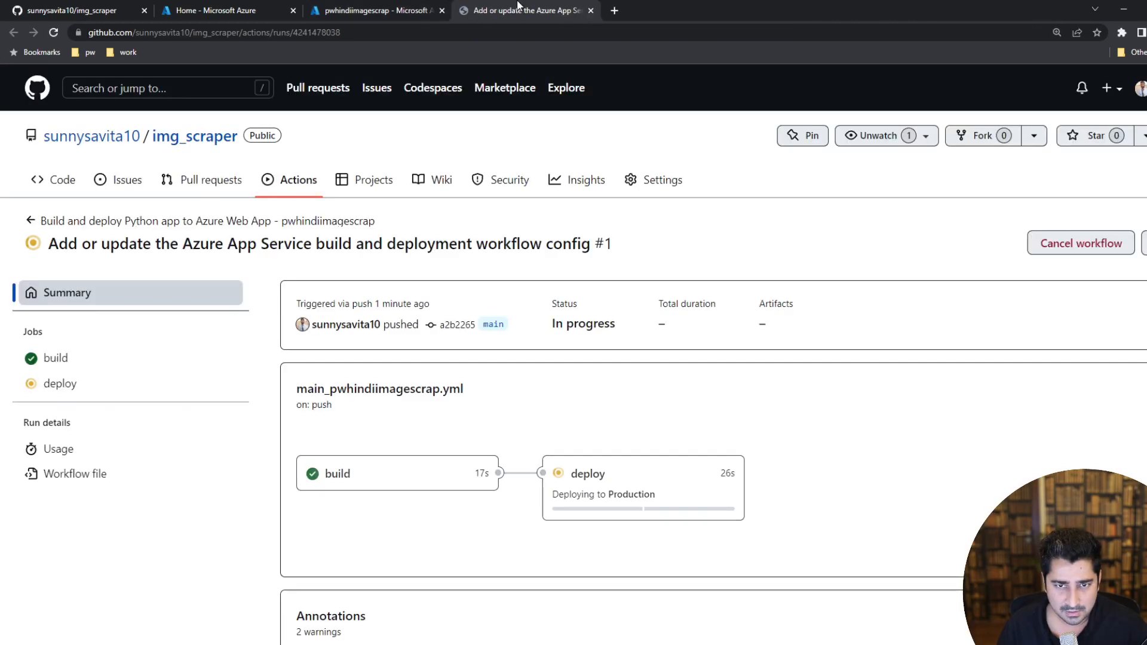
{"action": "scroll", "coordinate": [538, 430], "scroll_direction": "down", "scroll_amount": 2}
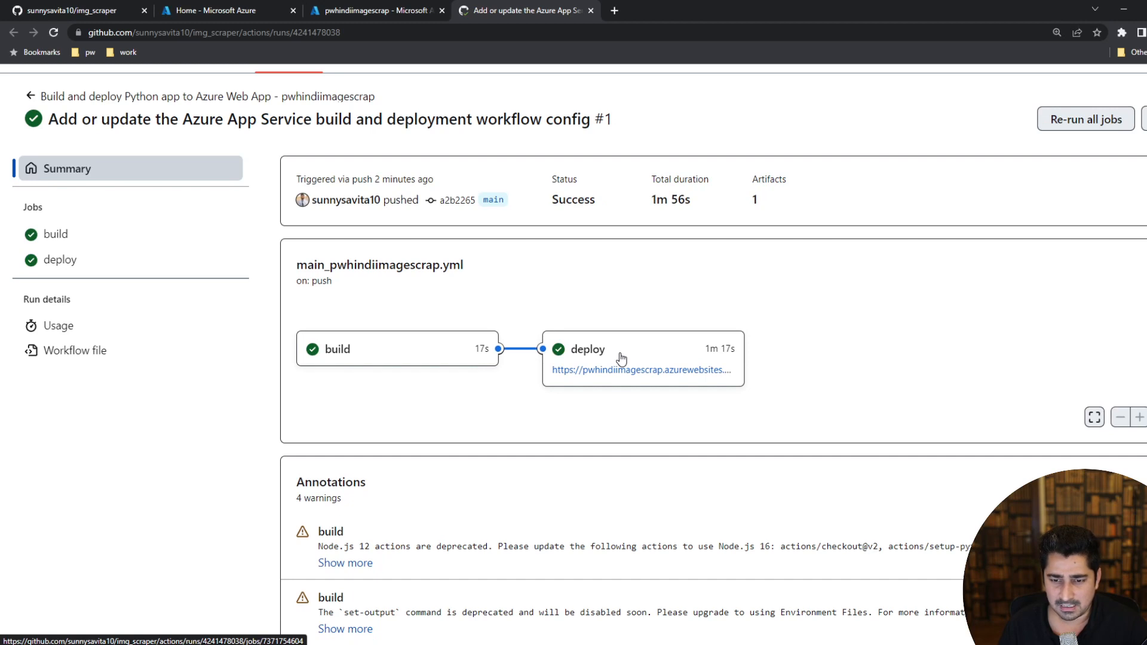
Open the deployed website from the finished deploy job and run an image search for "elon musk".
{"action": "left_click", "coordinate": [583, 372]}
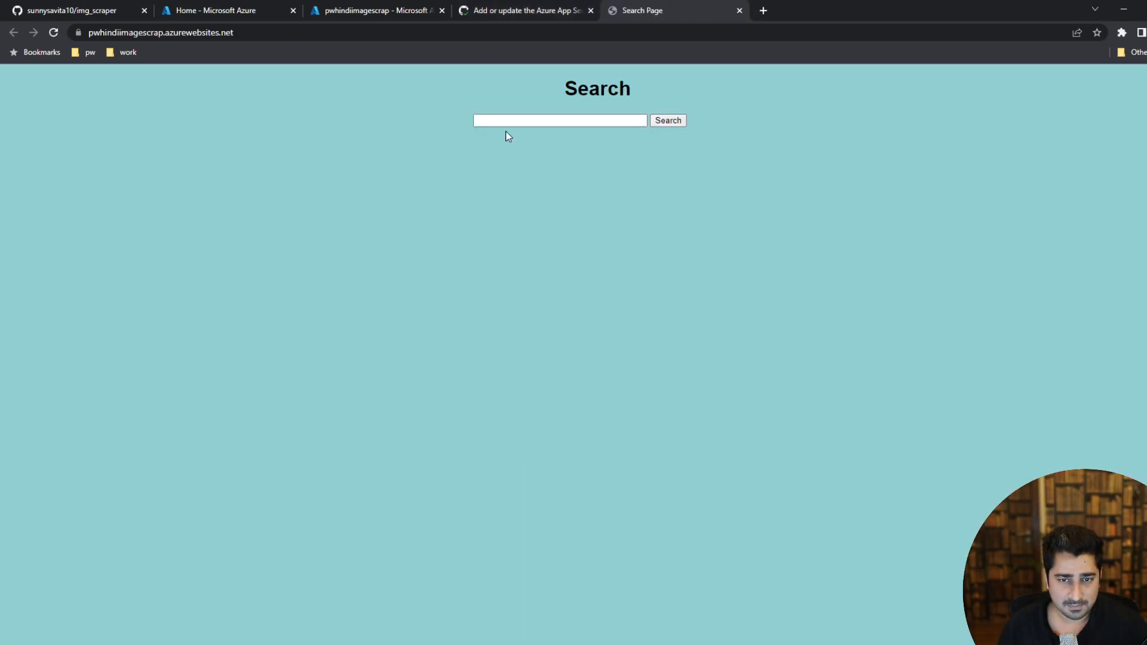
{"action": "left_click", "coordinate": [503, 120]}
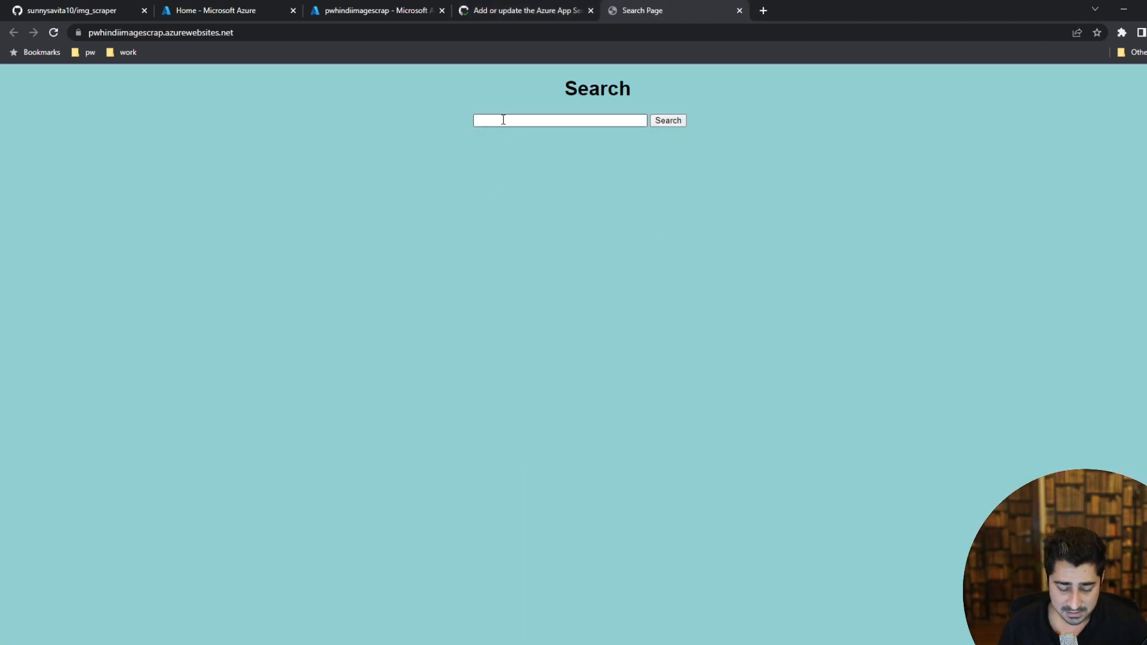
{"action": "left_click", "coordinate": [503, 120]}
{"action": "type", "text": "elon mu"}
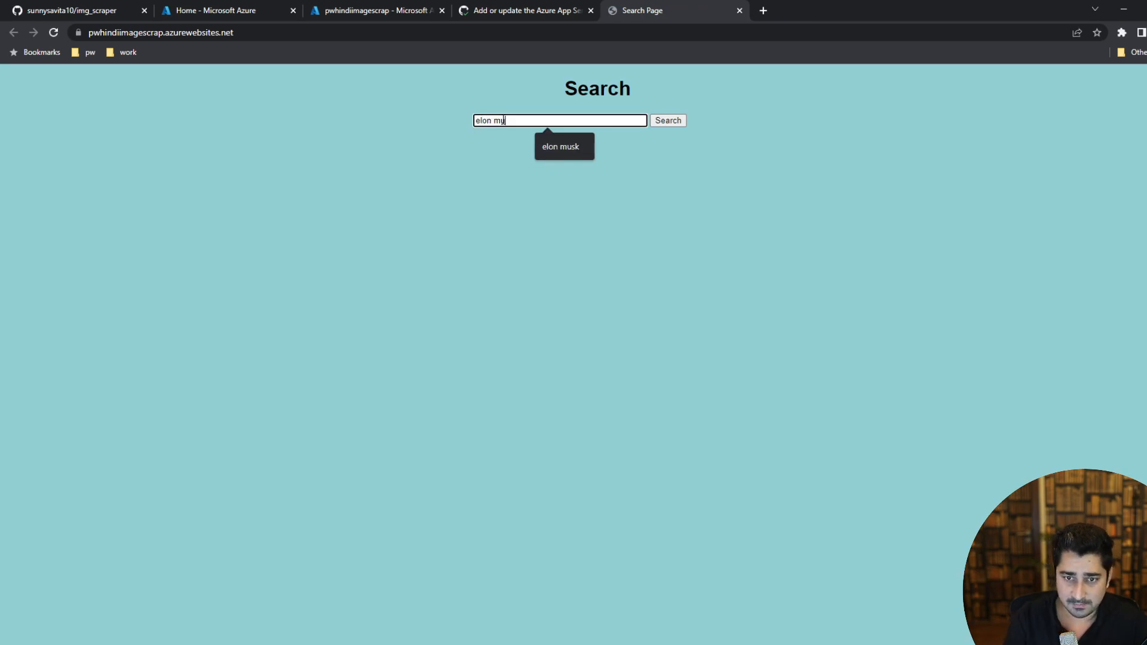
{"action": "type", "text": "sk"}
{"action": "key", "text": "Return"}
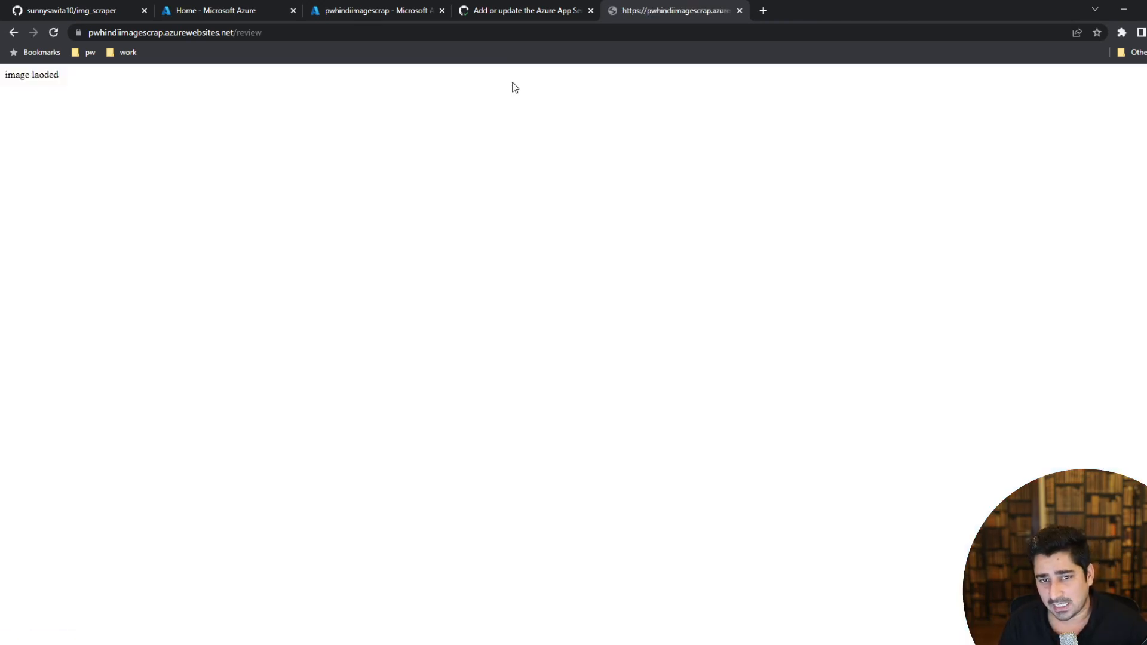
Enlarge the search response page to 400% and read its message.
{"action": "key", "text": "ctrl+plus"}
{"action": "key", "text": "ctrl+plus"}
{"action": "key", "text": "ctrl+plus"}
{"action": "key", "text": "ctrl+plus"}
{"action": "key", "text": "ctrl+plus"}
{"action": "key", "text": "ctrl+plus"}
{"action": "key", "text": "ctrl+plus"}
{"action": "key", "text": "ctrl+plus"}
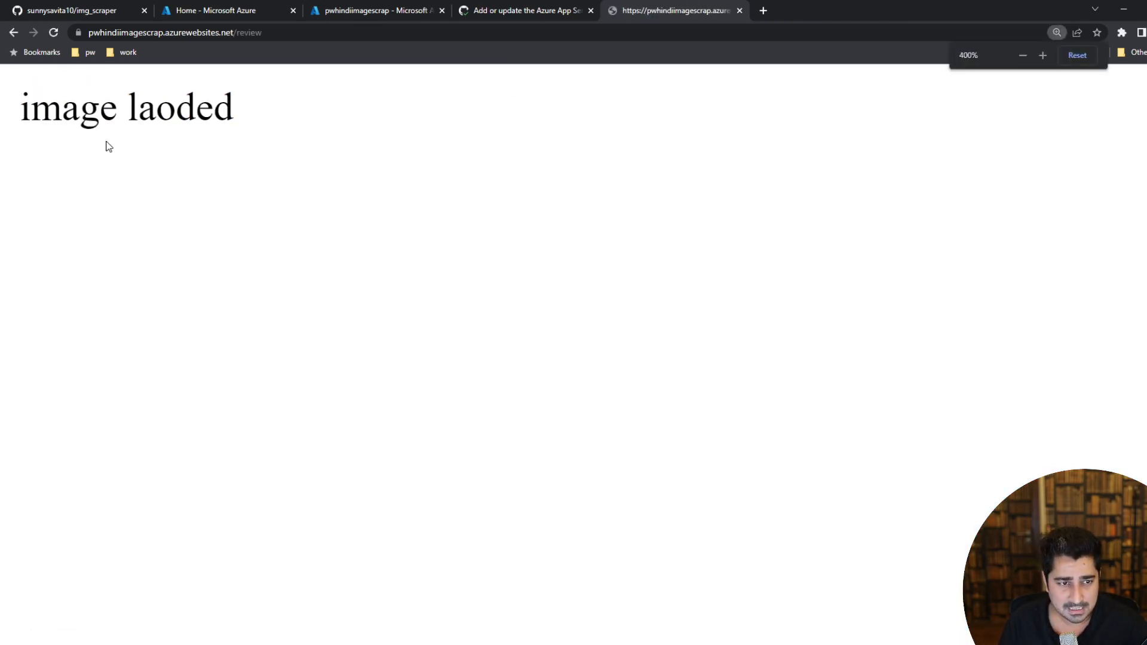
{"action": "left_click_drag", "start_coordinate": [255, 118], "coordinate": [20, 108]}
{"action": "left_click", "coordinate": [70, 110]}
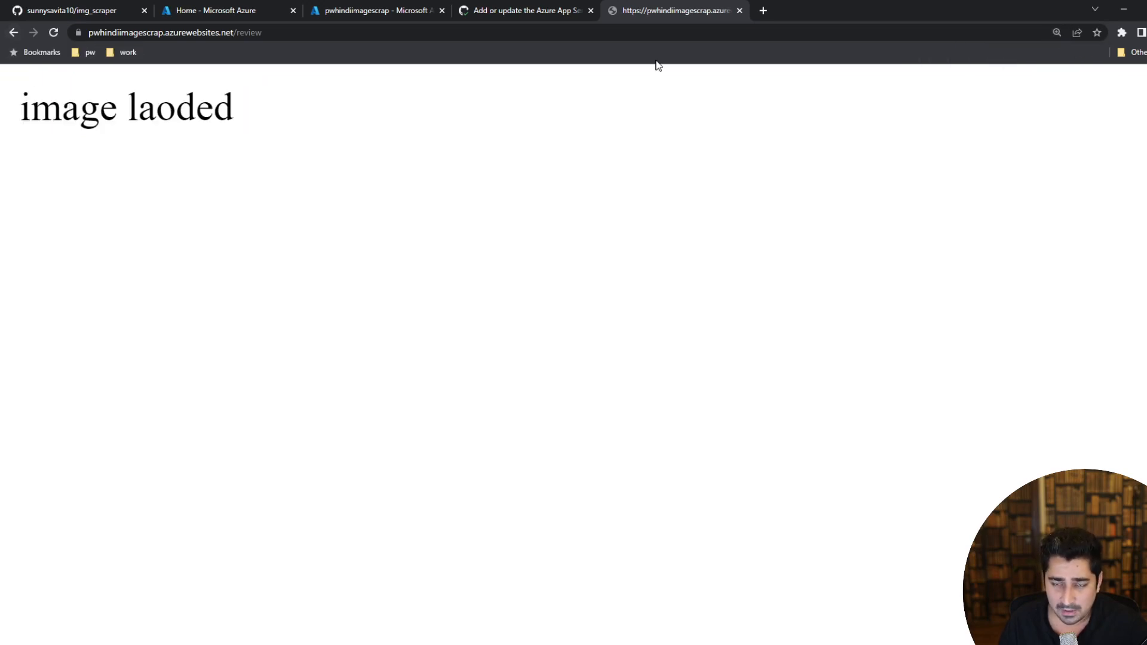
Open mongodb.com in a new tab and sign in to MongoDB Atlas with the Google account.
{"action": "left_click", "coordinate": [763, 10]}
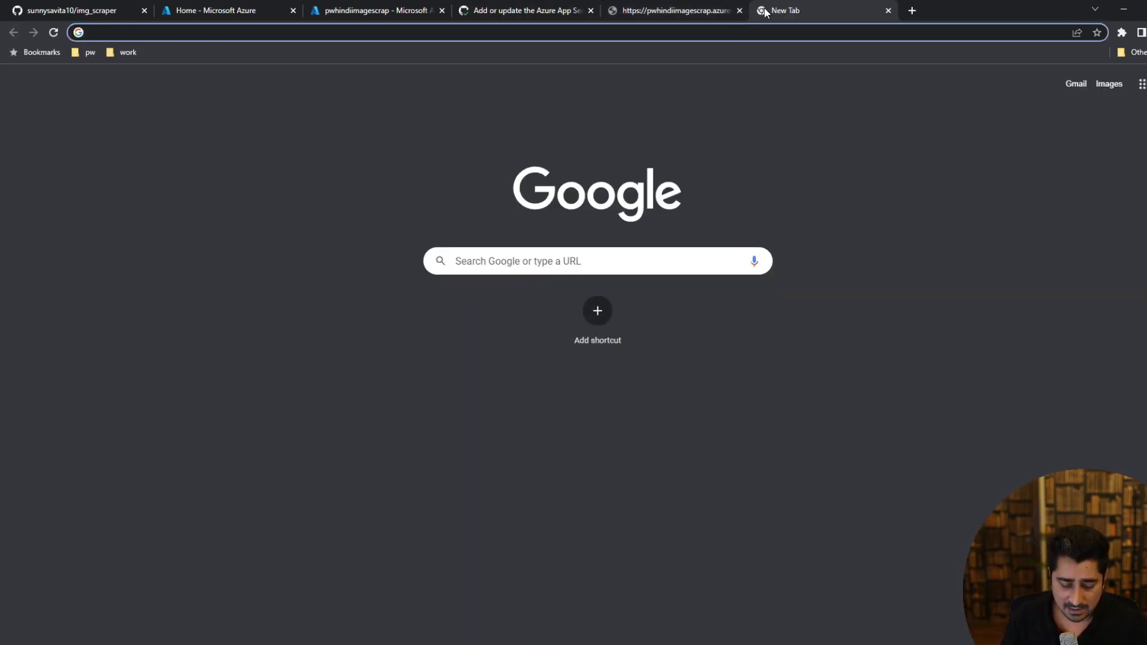
{"action": "type", "text": "mo"}
{"action": "key", "text": "Return"}
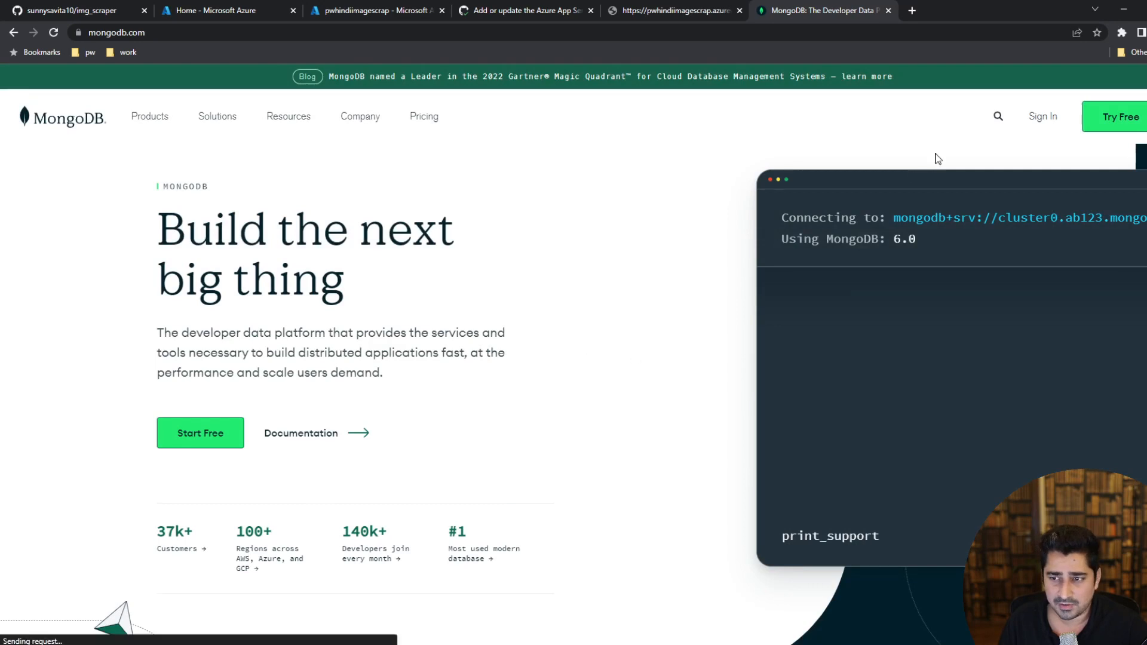
{"action": "left_click", "coordinate": [1043, 117]}
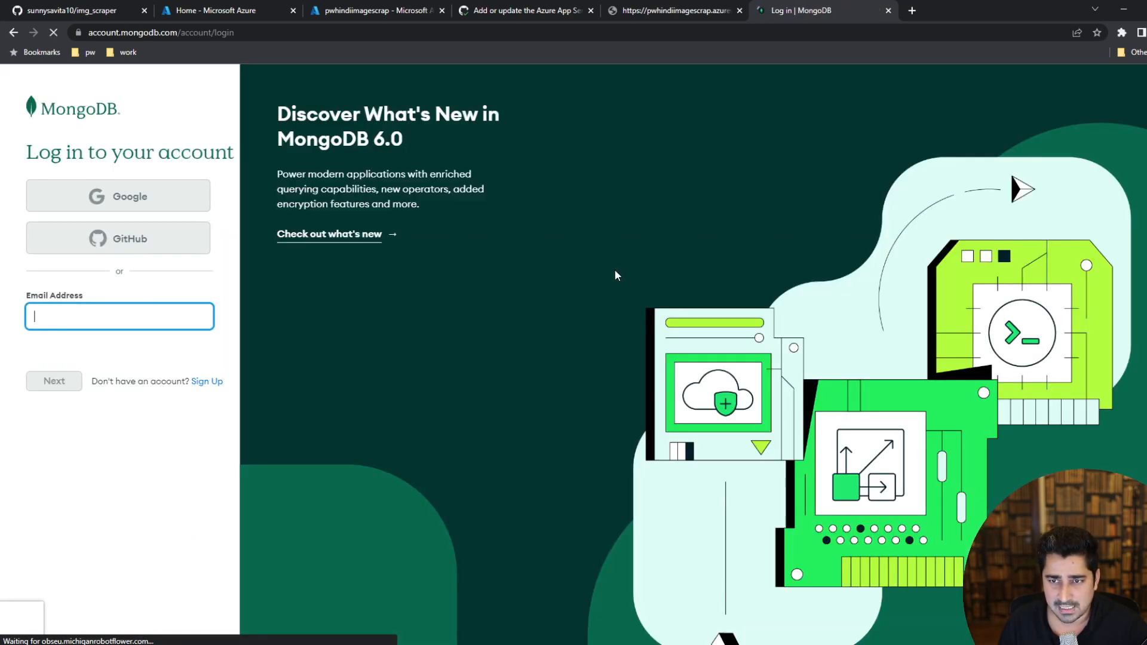
{"action": "left_click", "coordinate": [116, 200]}
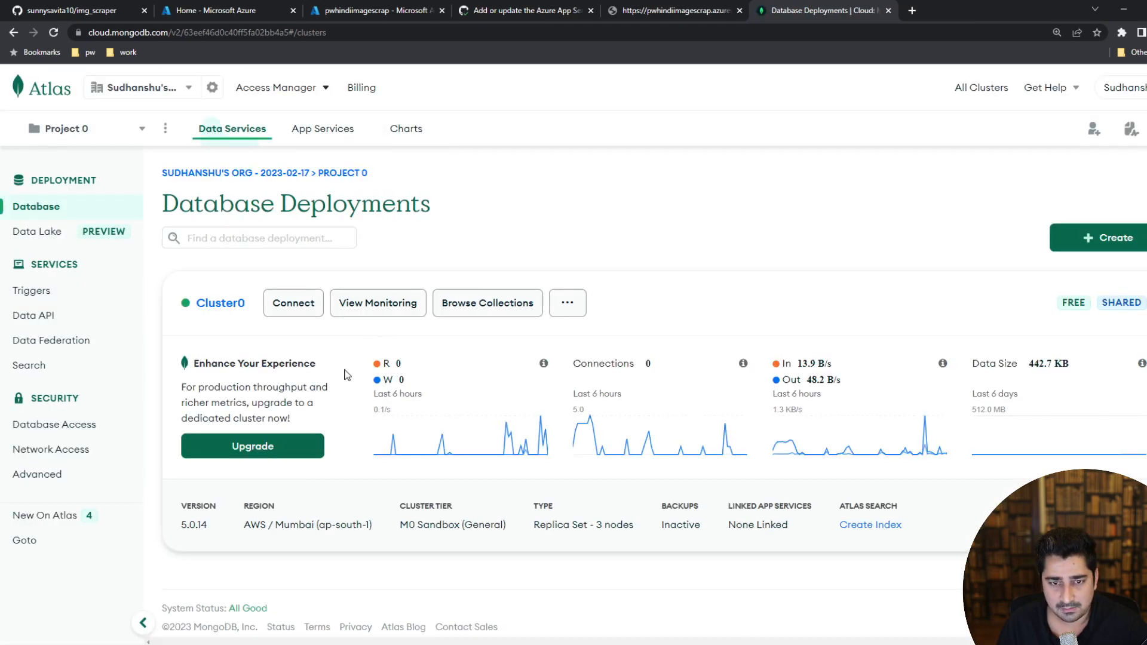
Browse Cluster0's collections and open image_scrap_data in the image_scrap database.
{"action": "left_click", "coordinate": [481, 306]}
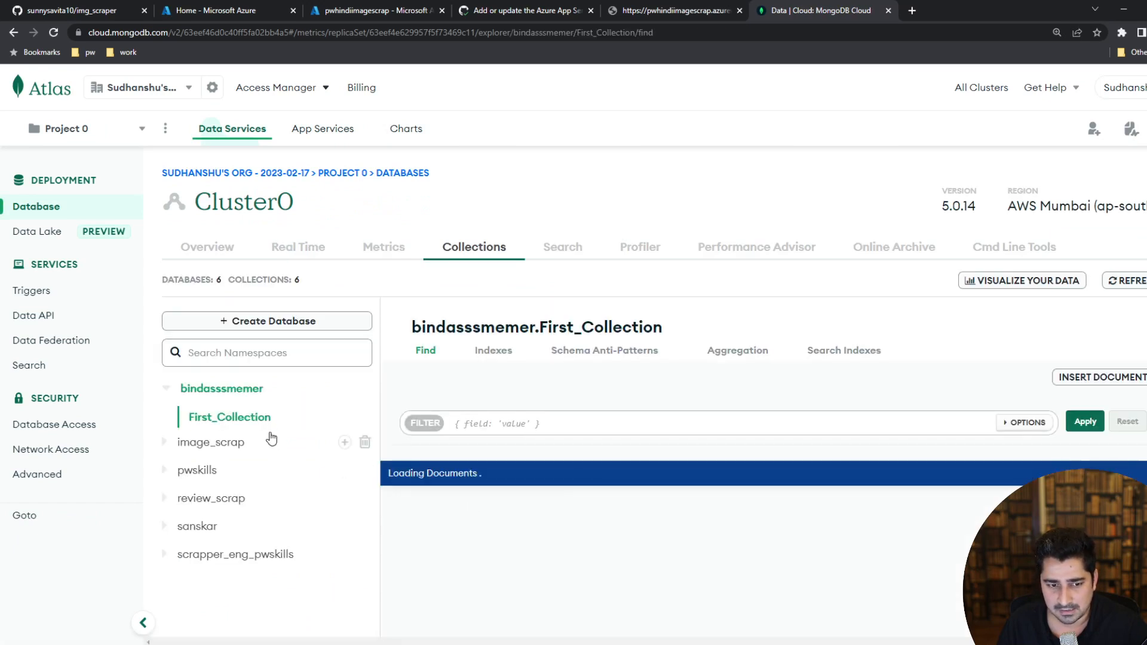
{"action": "left_click", "coordinate": [230, 442]}
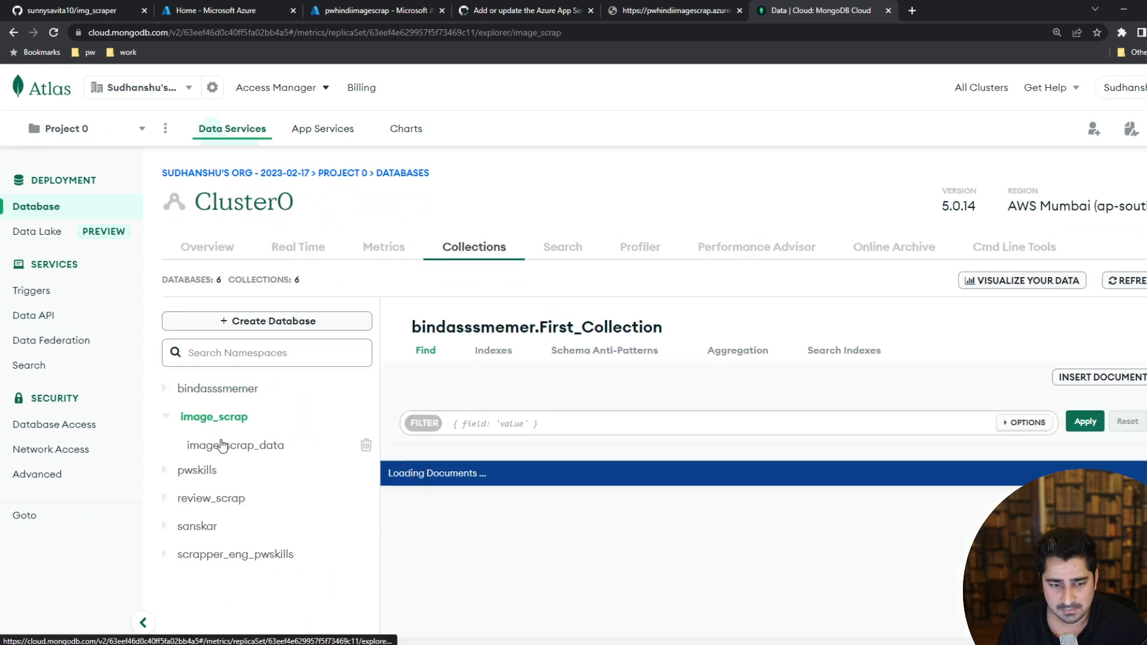
{"action": "left_click", "coordinate": [260, 452]}
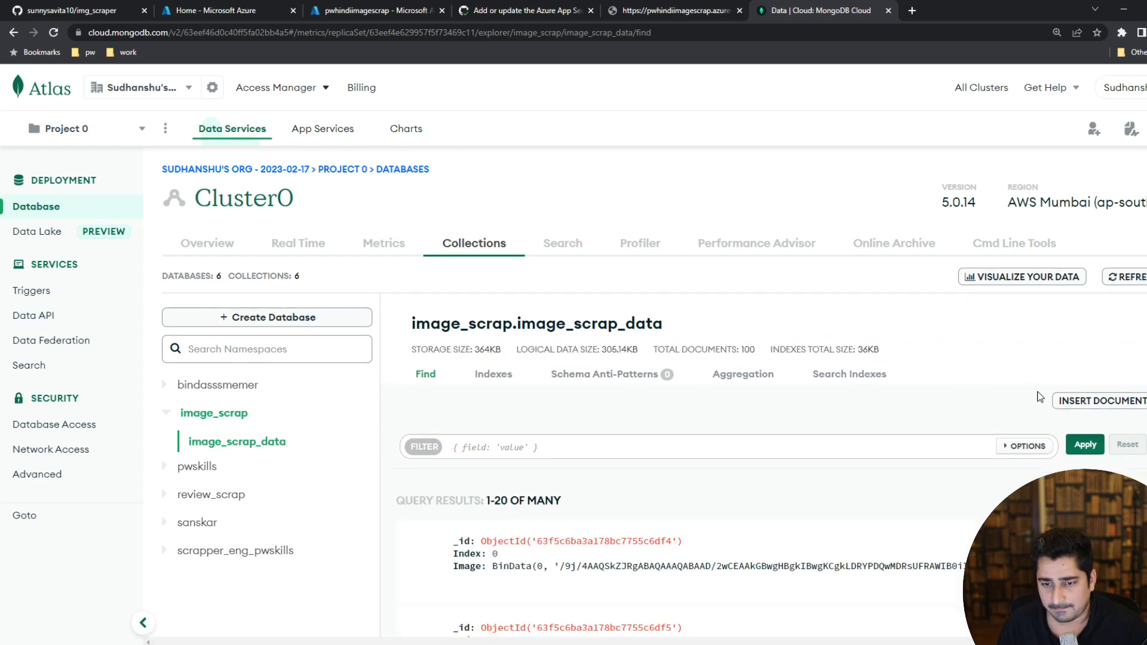
Page through the image_scrap_data documents up to results 61-80 and examine the stored image entries.
{"action": "scroll", "coordinate": [1039, 397], "scroll_direction": "down", "scroll_amount": 10}
{"action": "left_click", "coordinate": [1139, 505]}
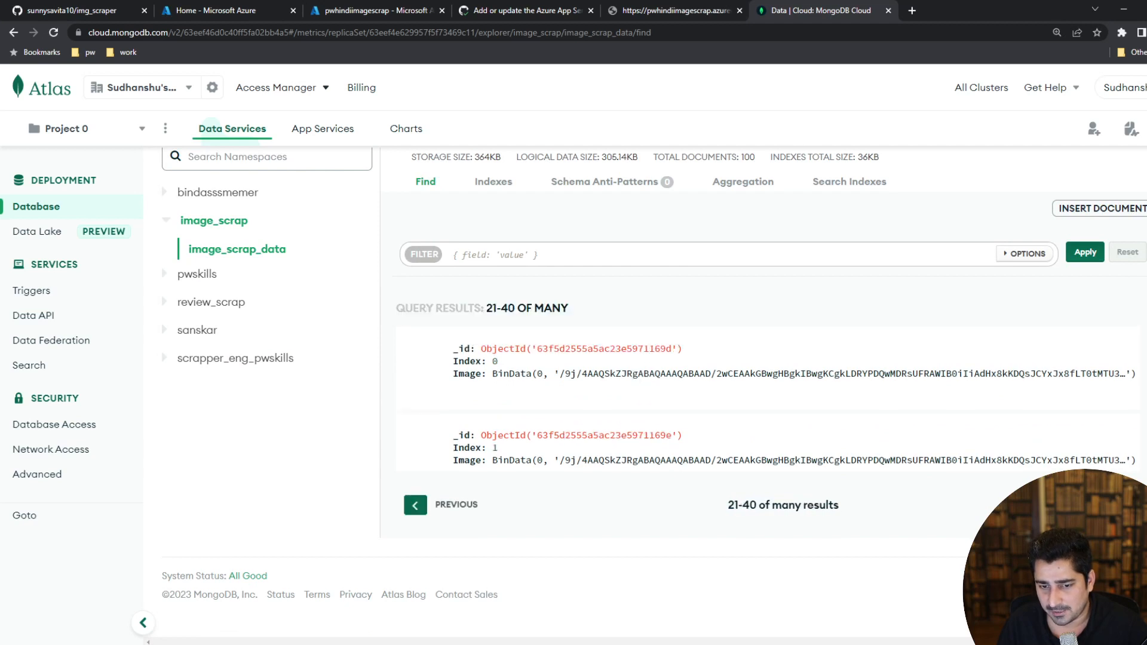
{"action": "left_click", "coordinate": [1141, 505]}
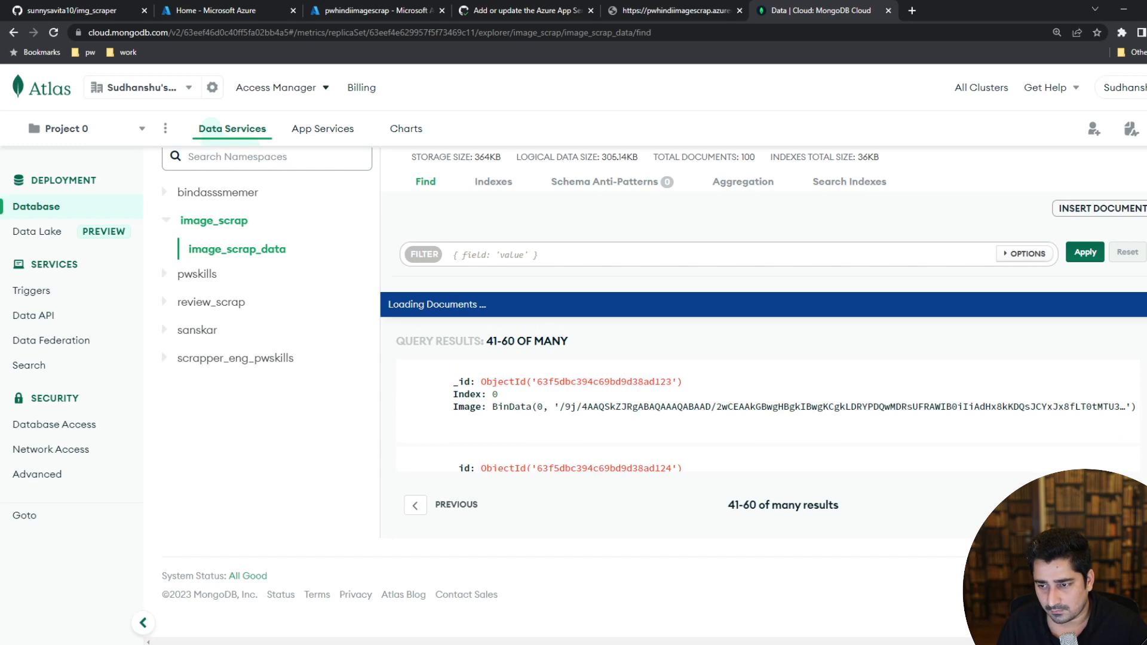
{"action": "scroll", "coordinate": [1128, 397], "scroll_direction": "down", "scroll_amount": 20}
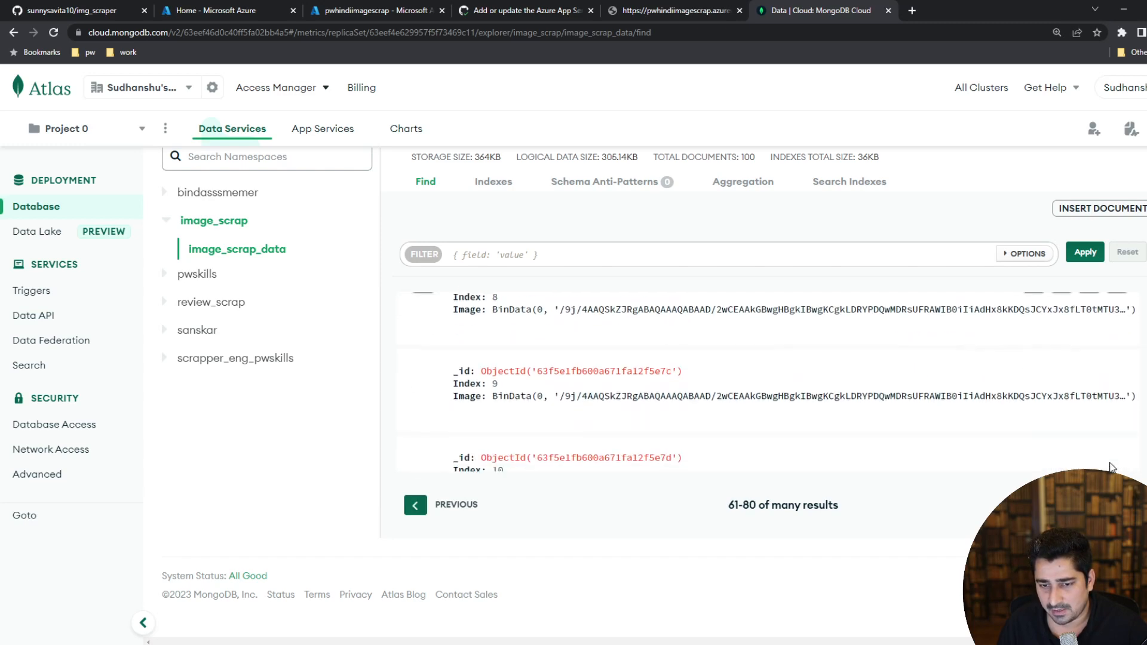
{"action": "scroll", "coordinate": [1111, 466], "scroll_direction": "down", "scroll_amount": 7}
{"action": "left_click_drag", "start_coordinate": [535, 397], "coordinate": [1039, 411]}
{"action": "left_click", "coordinate": [1027, 405]}
{"action": "scroll", "coordinate": [955, 412], "scroll_direction": "down", "scroll_amount": 7}
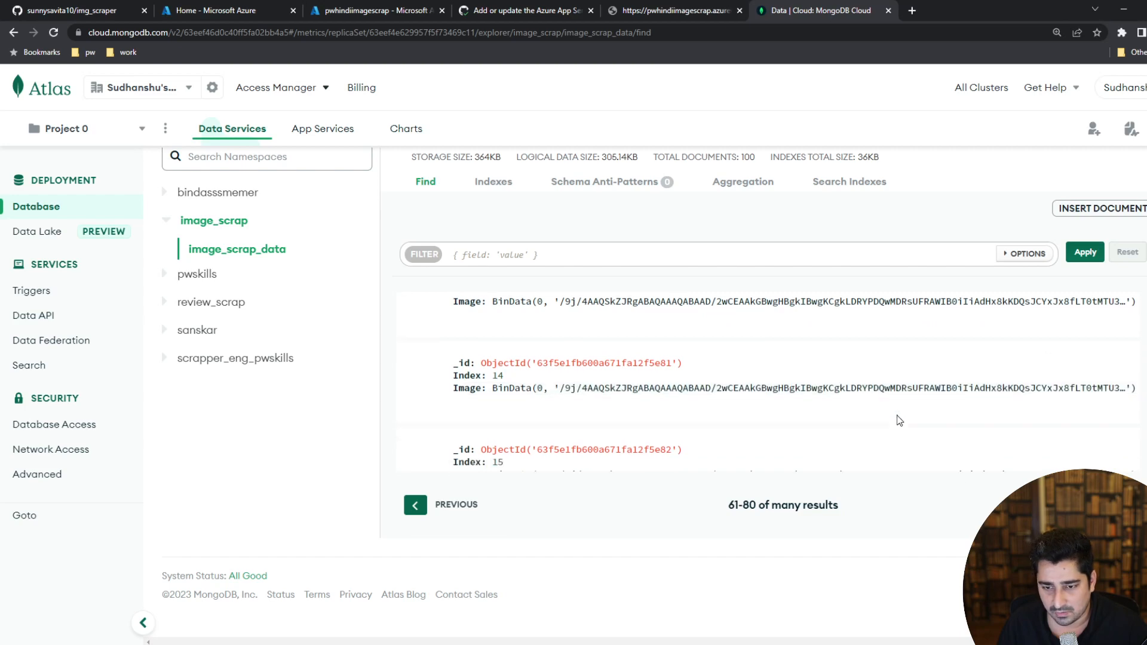
{"action": "scroll", "coordinate": [851, 428], "scroll_direction": "down", "scroll_amount": 5}
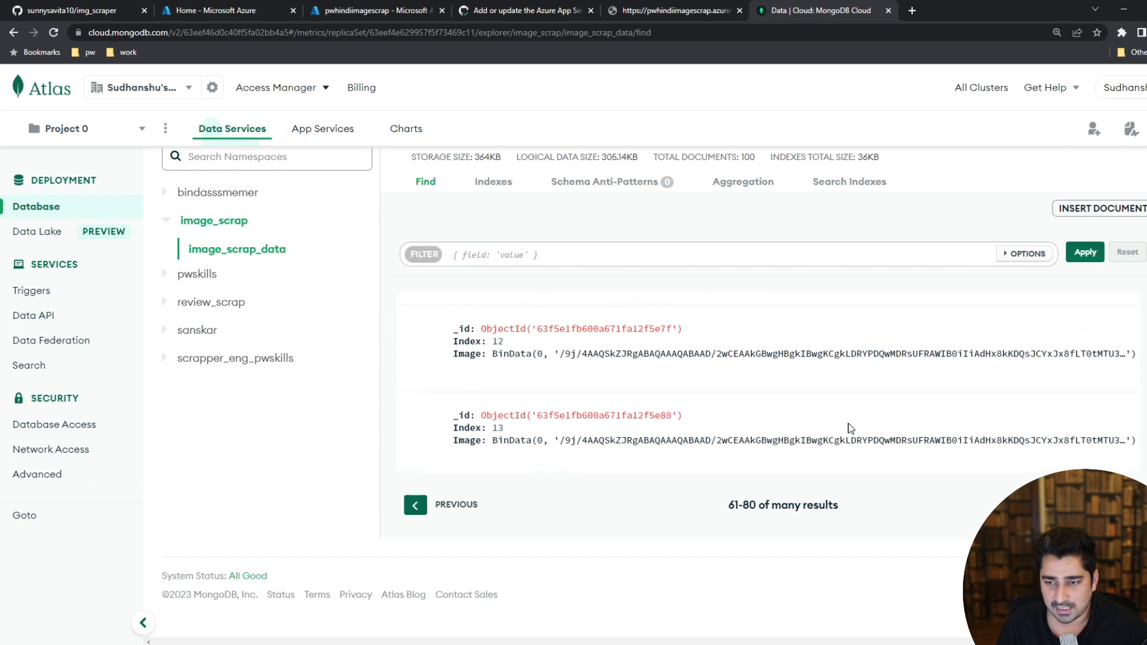
Return to the deployed app's response page and highlight its message text.
{"action": "left_click", "coordinate": [648, 9]}
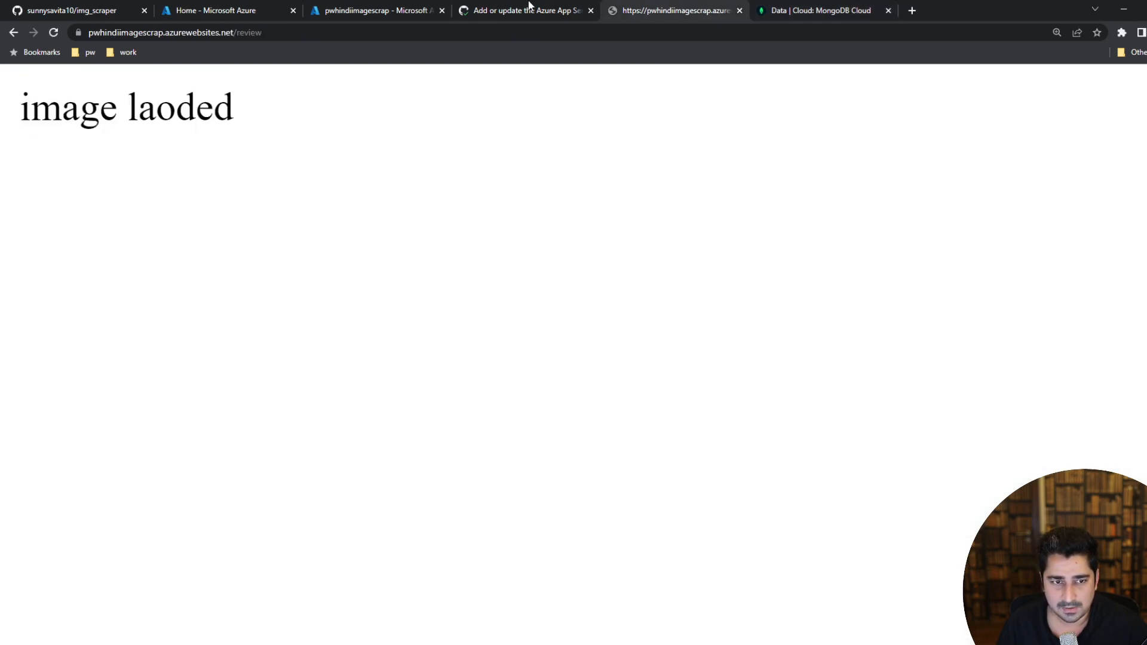
{"action": "left_click_drag", "start_coordinate": [262, 113], "coordinate": [23, 111]}
{"action": "left_click", "coordinate": [129, 113]}
{"action": "triple_click", "coordinate": [129, 113]}
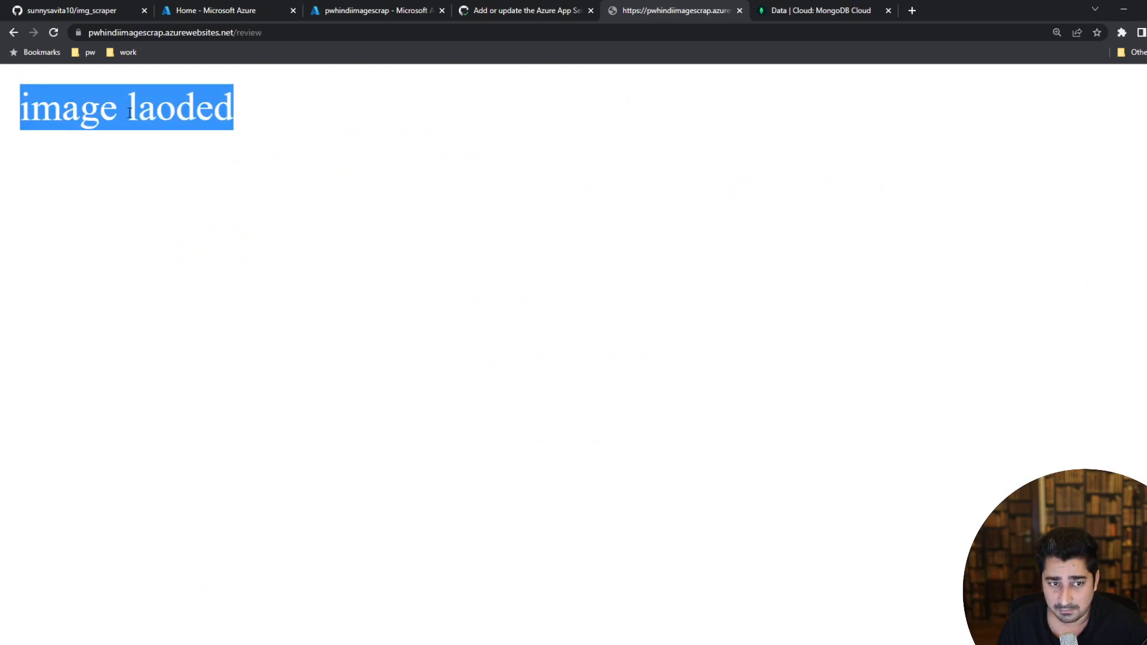
{"action": "double_click", "coordinate": [182, 113]}
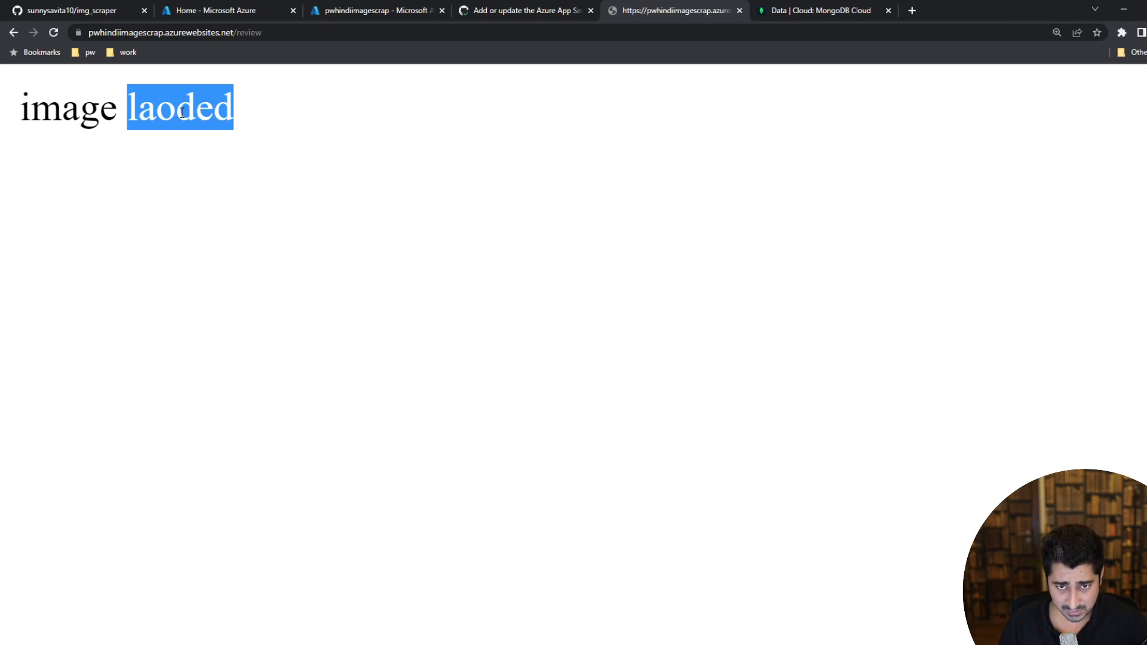
{"action": "triple_click", "coordinate": [182, 113]}
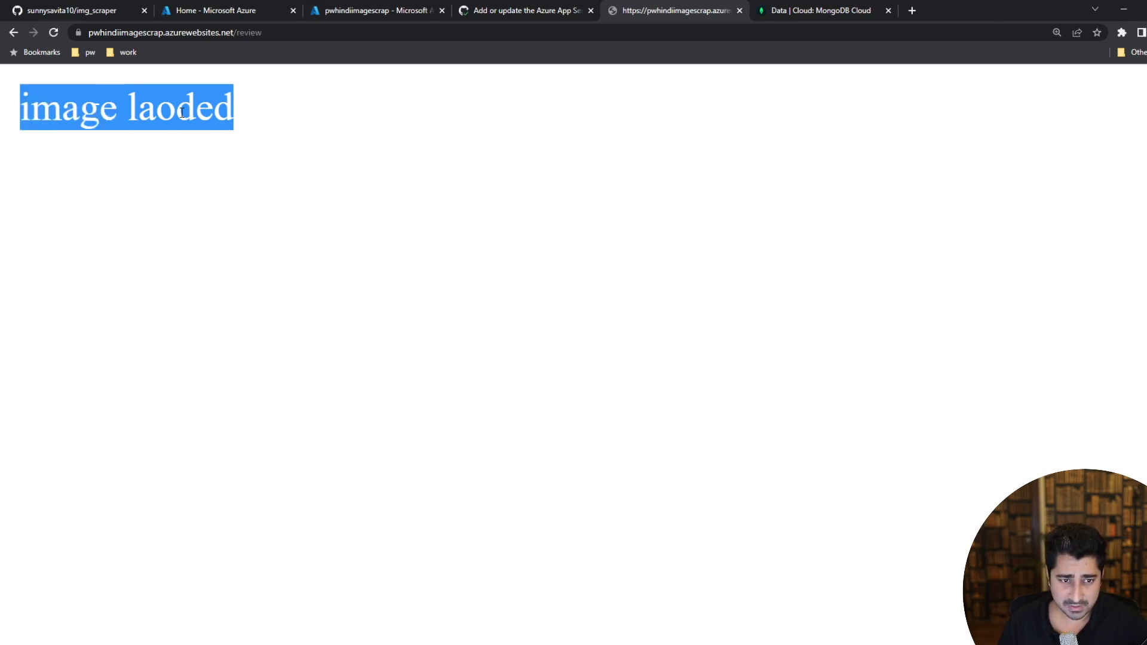
Switch back to the GitHub Actions workflow run and check the deploy job's website link.
{"action": "left_click", "coordinate": [489, 5]}
{"action": "left_click", "coordinate": [741, 4]}
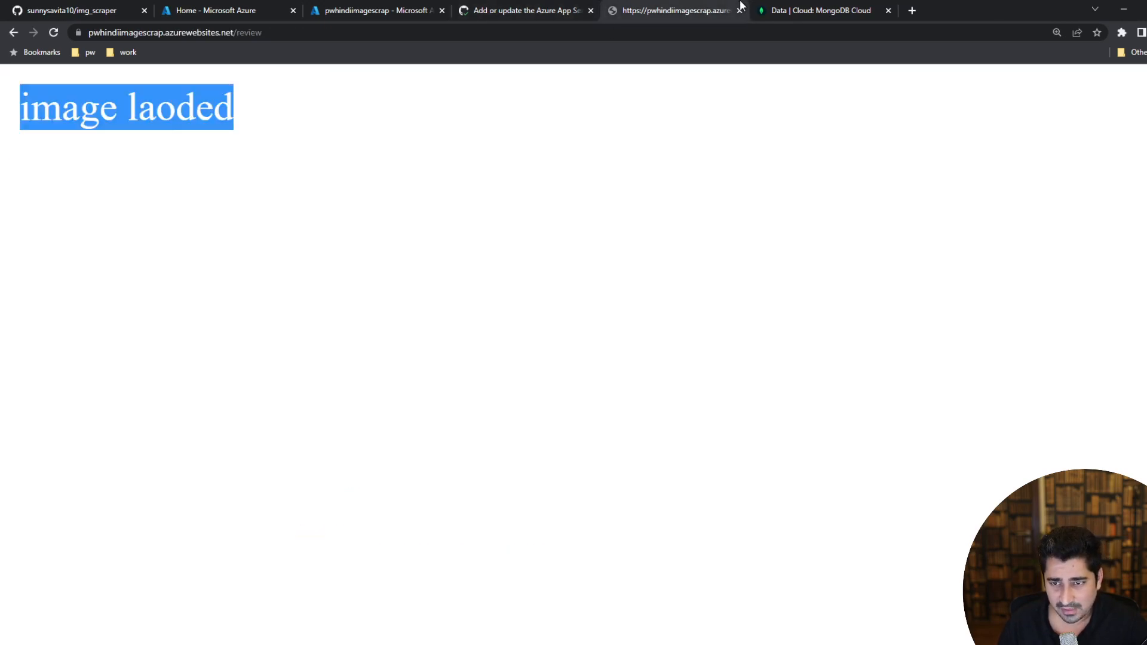
{"action": "left_click", "coordinate": [582, 10]}
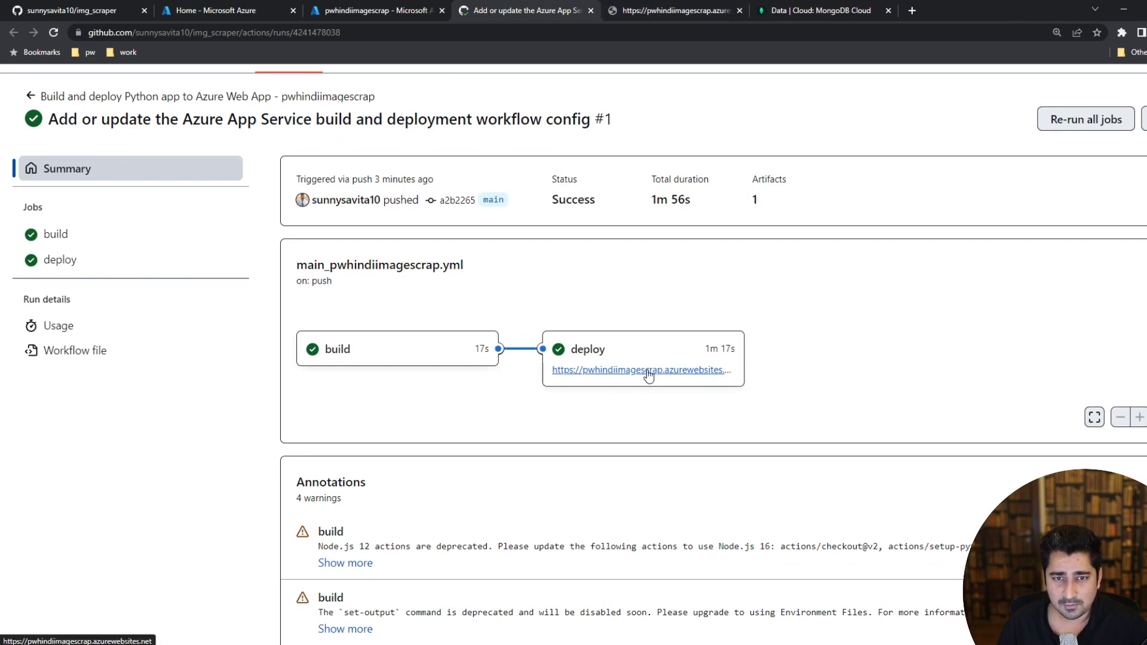
Switch to the pwhindiimagescrap Deployment Center in the Azure portal and look over its deployment logs and the web app's available settings.
{"action": "left_click", "coordinate": [409, 7]}
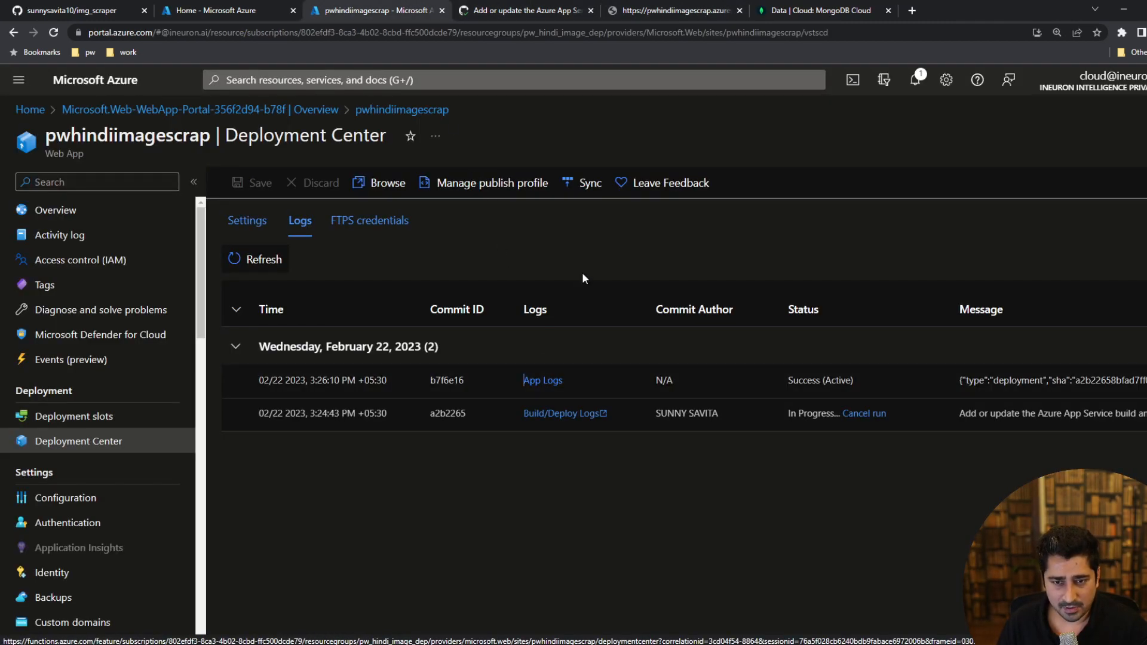
{"action": "left_click", "coordinate": [254, 230]}
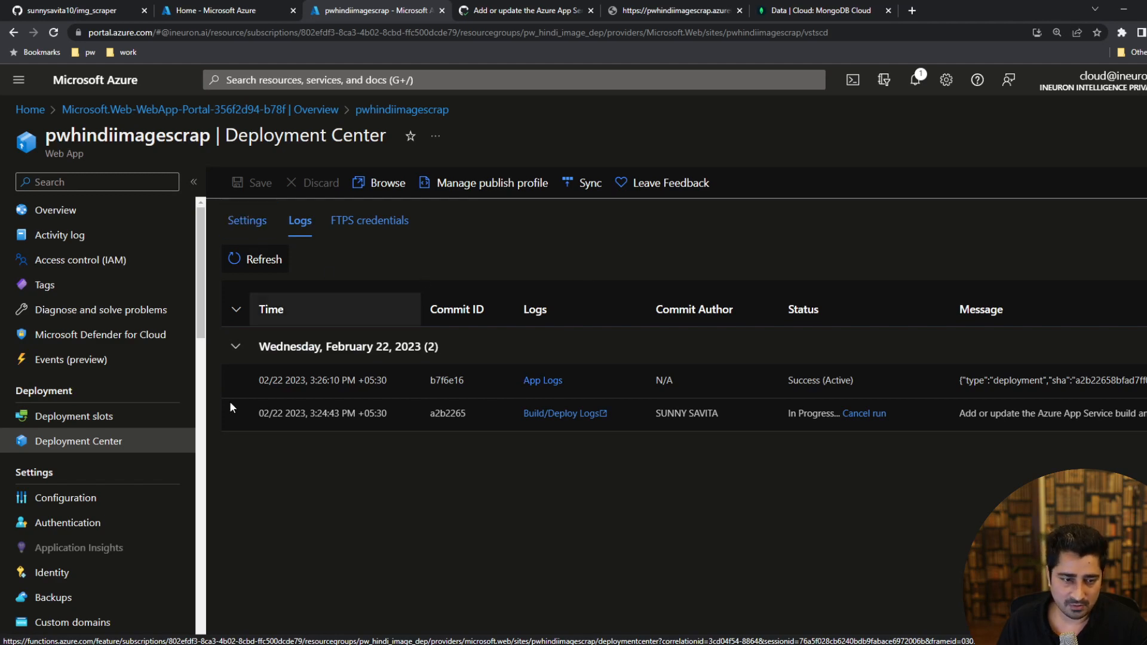
{"action": "scroll", "coordinate": [108, 323], "scroll_direction": "down", "scroll_amount": 8}
{"action": "scroll", "coordinate": [110, 328], "scroll_direction": "down", "scroll_amount": 8}
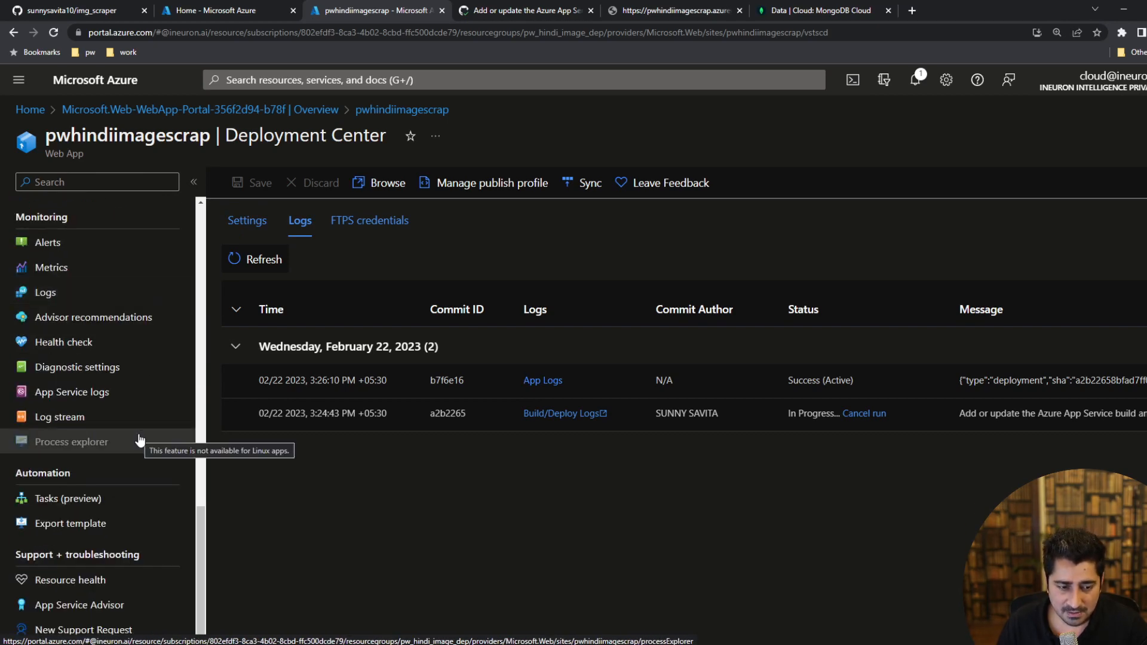
{"action": "scroll", "coordinate": [141, 439], "scroll_direction": "up", "scroll_amount": 10}
{"action": "scroll", "coordinate": [141, 440], "scroll_direction": "up", "scroll_amount": 1}
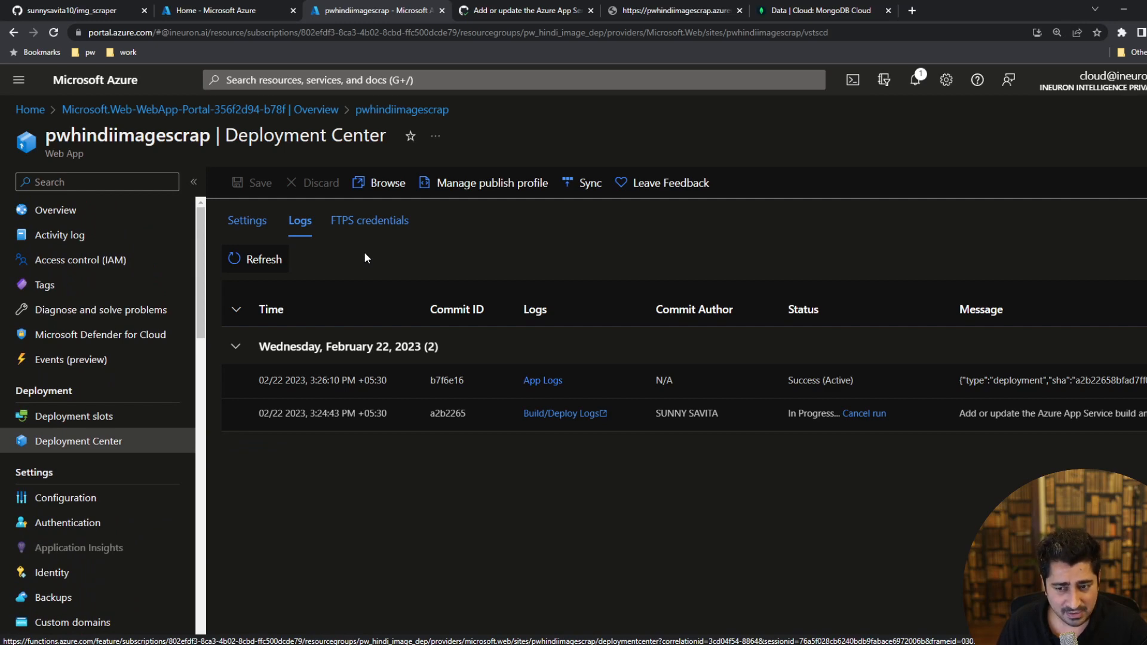
Switch to the img_scraper GitHub repository, reload it, and examine the .github/workflows folder alongside the project files.
{"action": "left_click", "coordinate": [54, 8]}
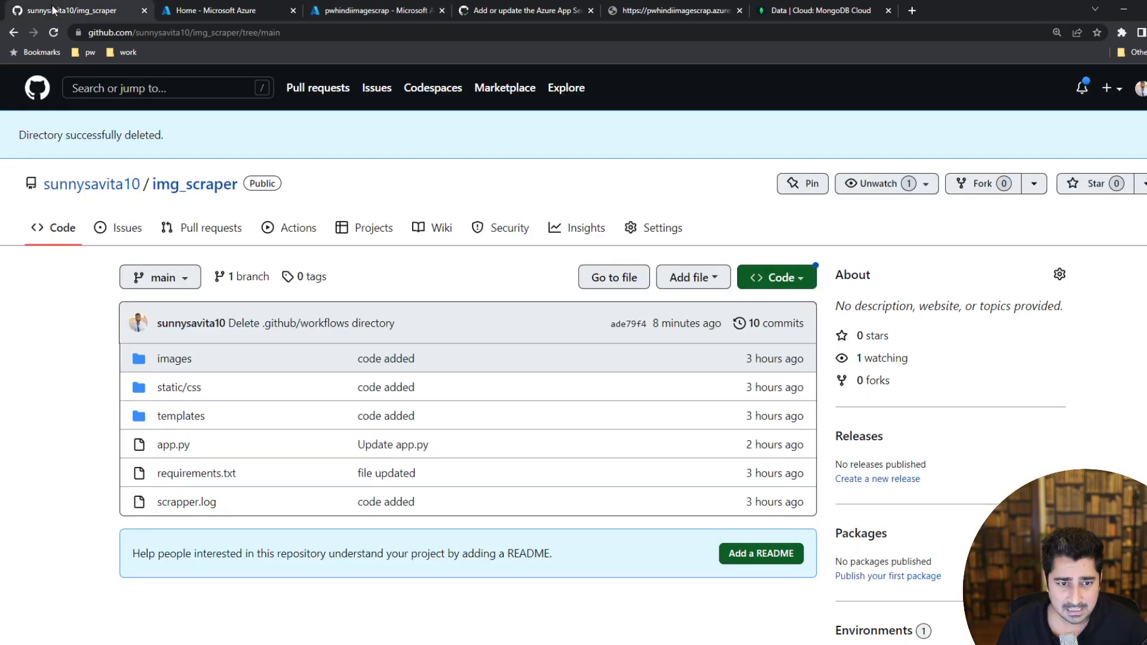
{"action": "left_click", "coordinate": [54, 33]}
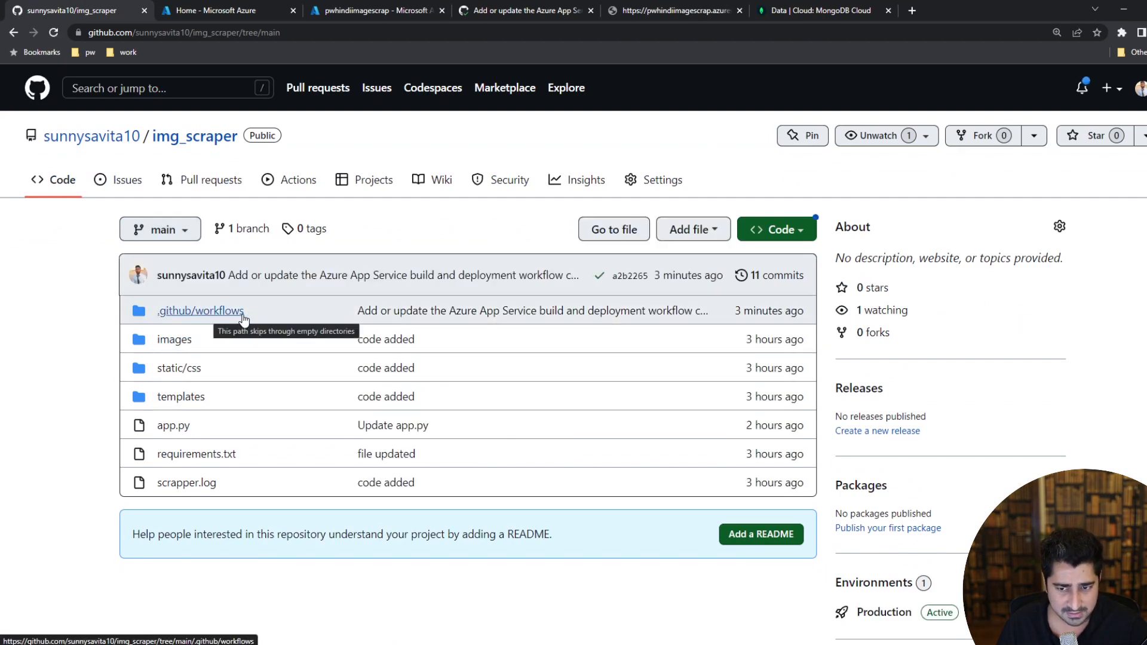
{"action": "mouse_move", "coordinate": [807, 313]}
{"action": "left_mouse_down"}
{"action": "mouse_move", "coordinate": [123, 312]}
{"action": "mouse_move", "coordinate": [807, 313]}
{"action": "left_mouse_up"}
{"action": "left_click", "coordinate": [819, 318]}
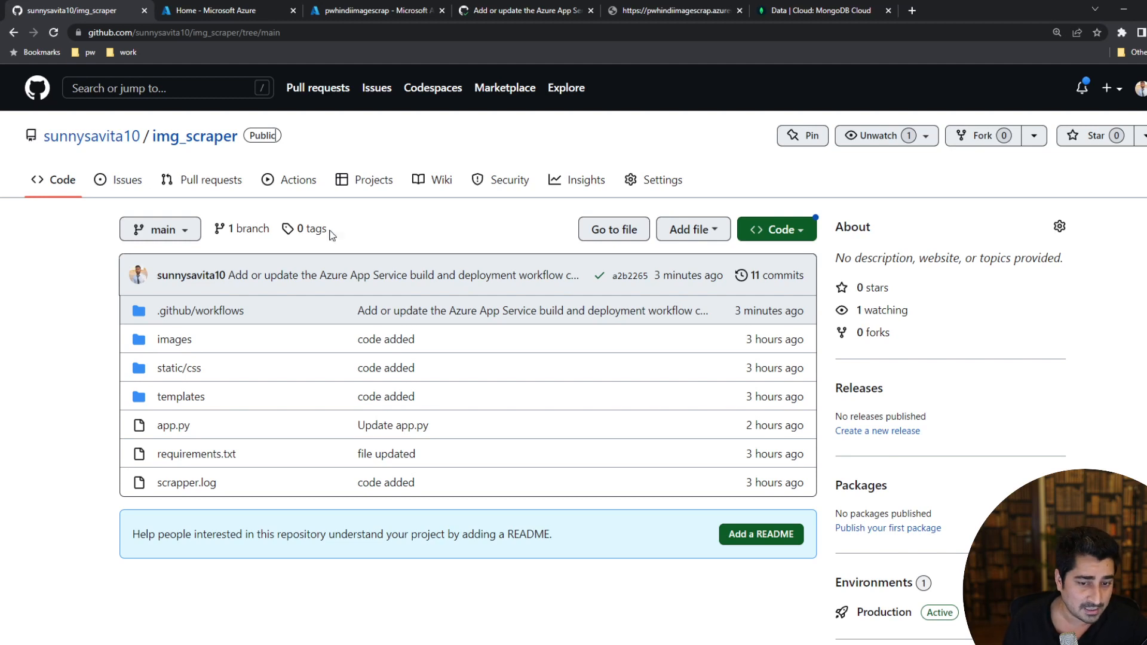
{"action": "left_click_drag", "start_coordinate": [139, 342], "coordinate": [815, 486]}
{"action": "left_click", "coordinate": [815, 487]}
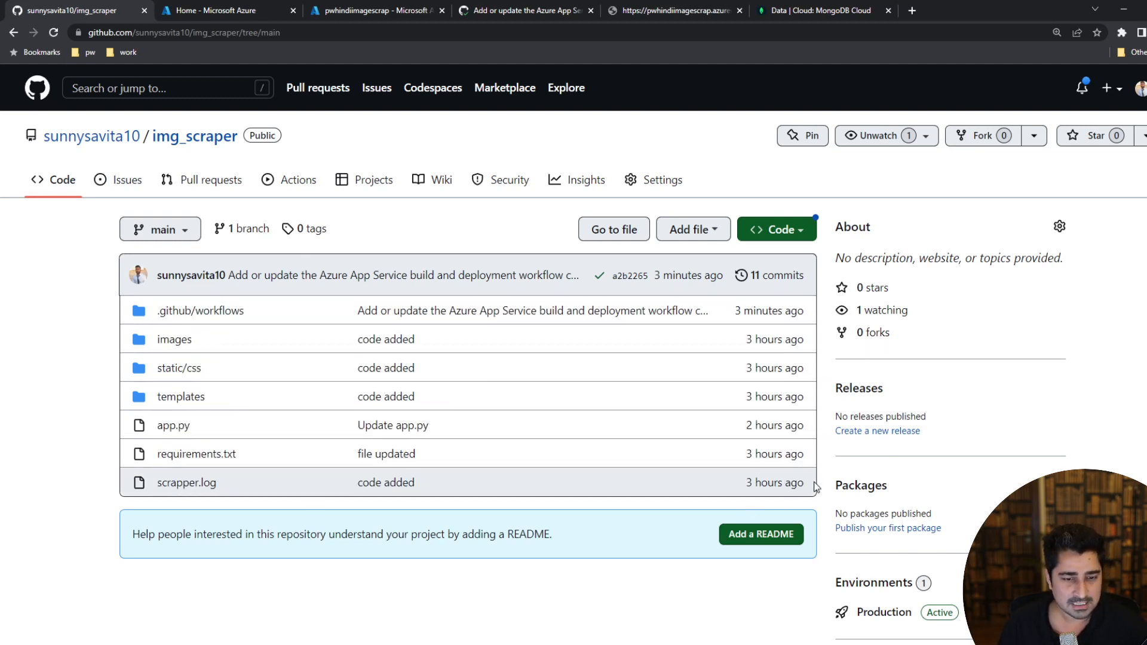